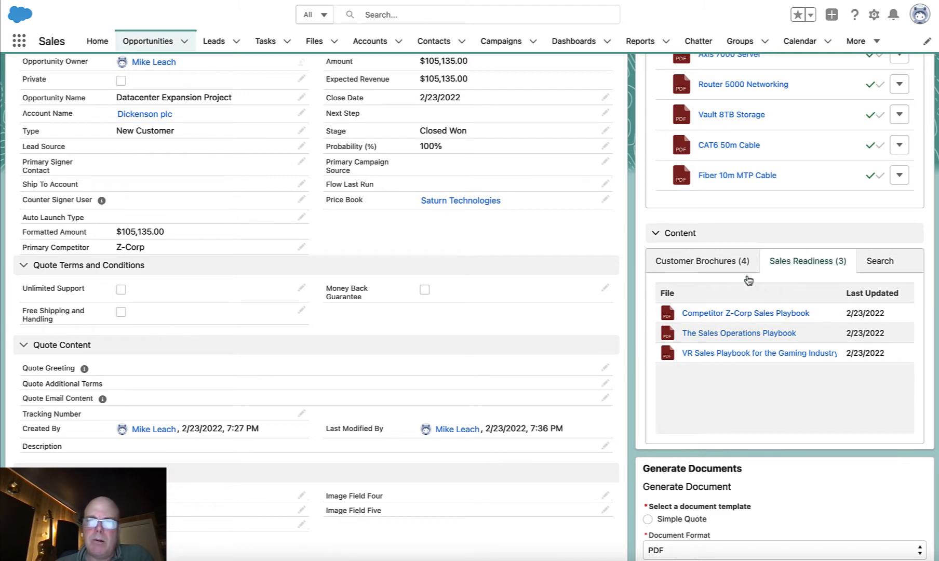
- Review the customer brochures, activity history and documents in the closed Datacenter Expansion Project's quote room
left_click(708, 269)
scroll(675, 275, "up", 5)
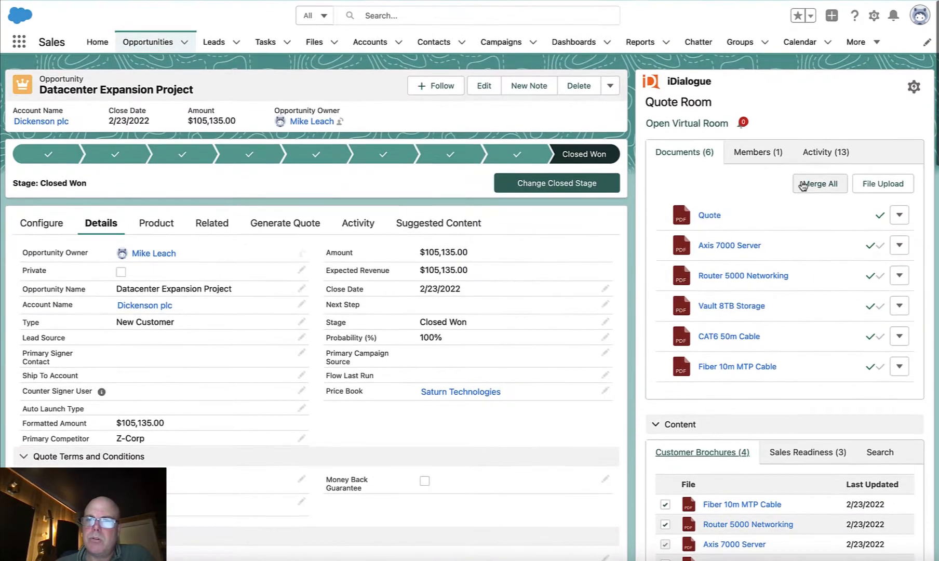
left_click(826, 159)
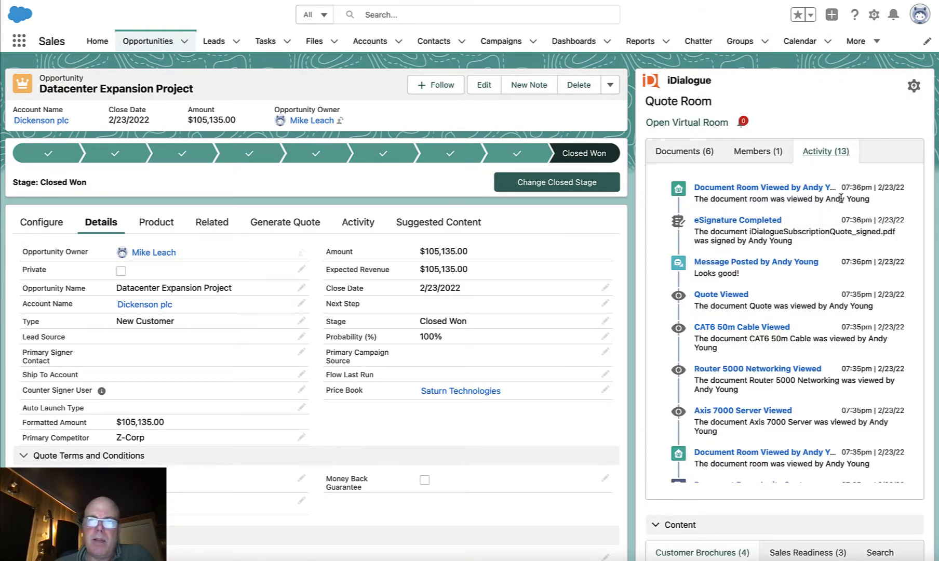
left_click(694, 161)
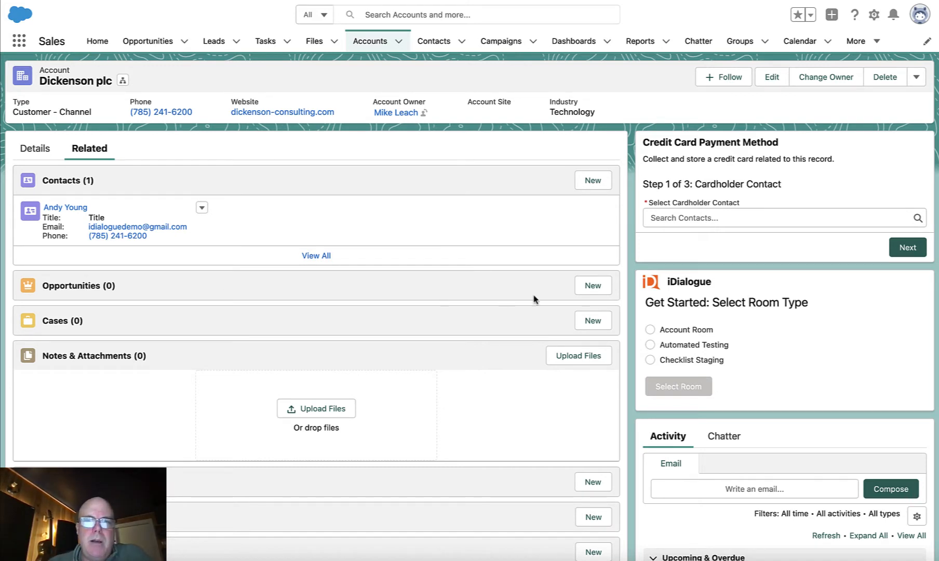
- Start a new opportunity for the Dickenson plc account with close date 3/4/2022 and the name Datacenter Expansion Project
left_click(589, 290)
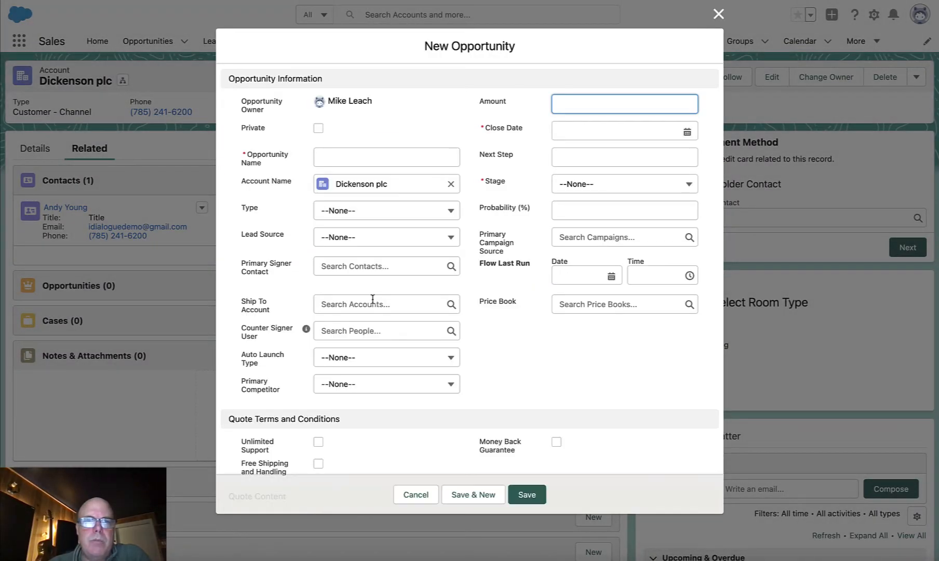
left_click(620, 130)
left_click(685, 292)
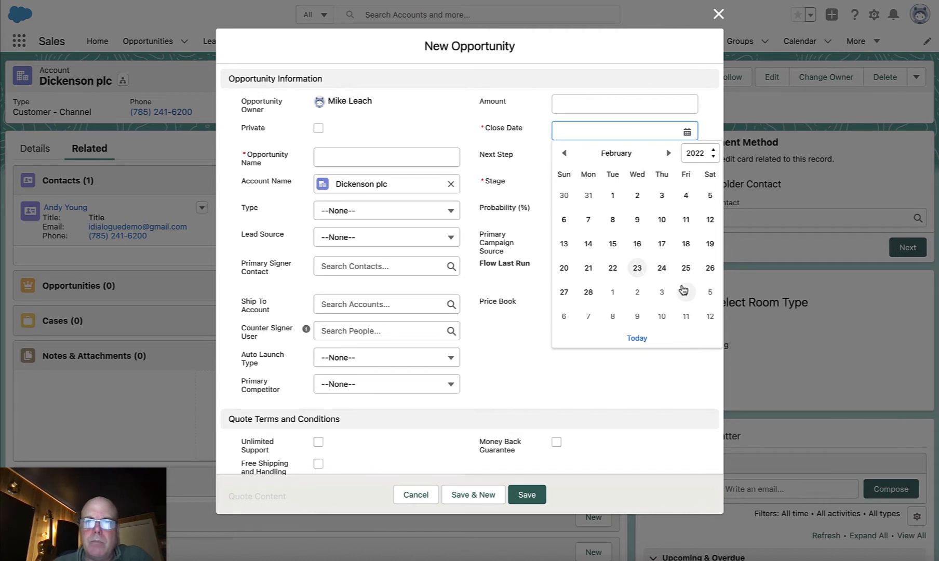
left_click(428, 172)
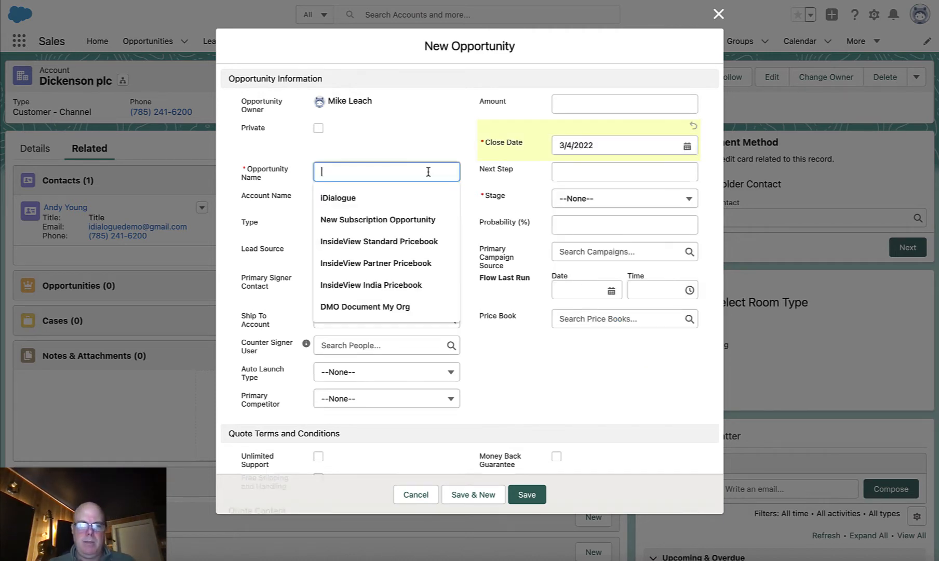
type("Datacenter Expansion Project")
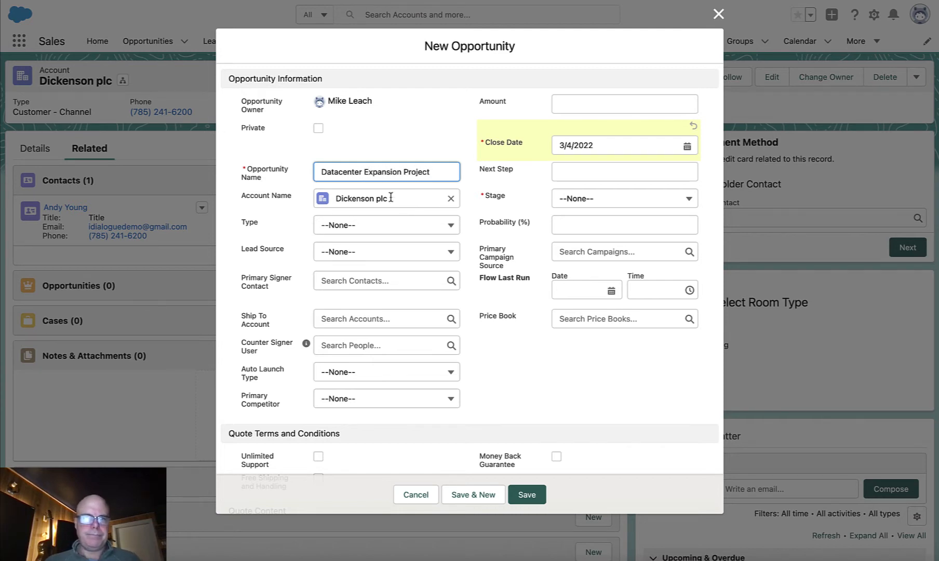
- Set the new opportunity's type to New Customer and its stage to Proposal/Price Quote
left_click(368, 221)
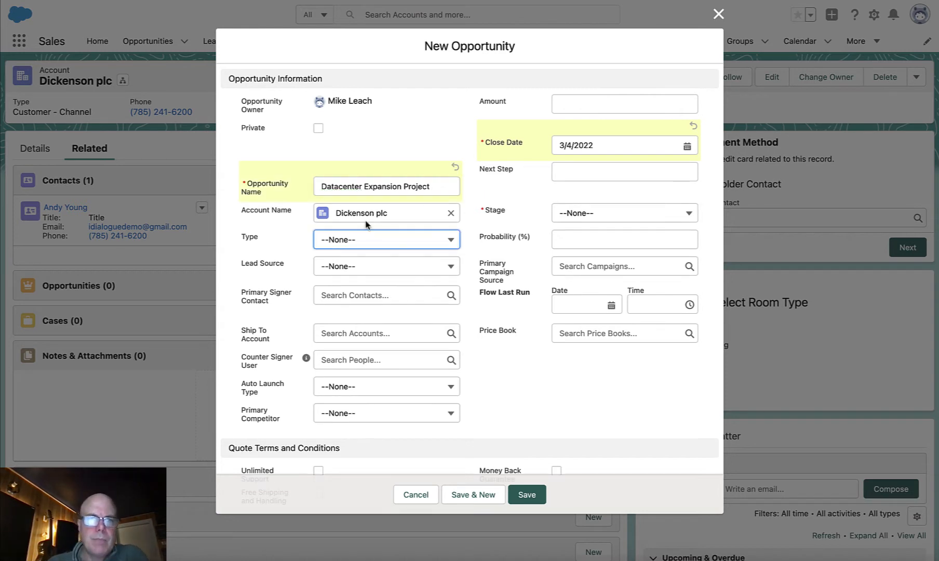
left_click(404, 242)
left_click(369, 338)
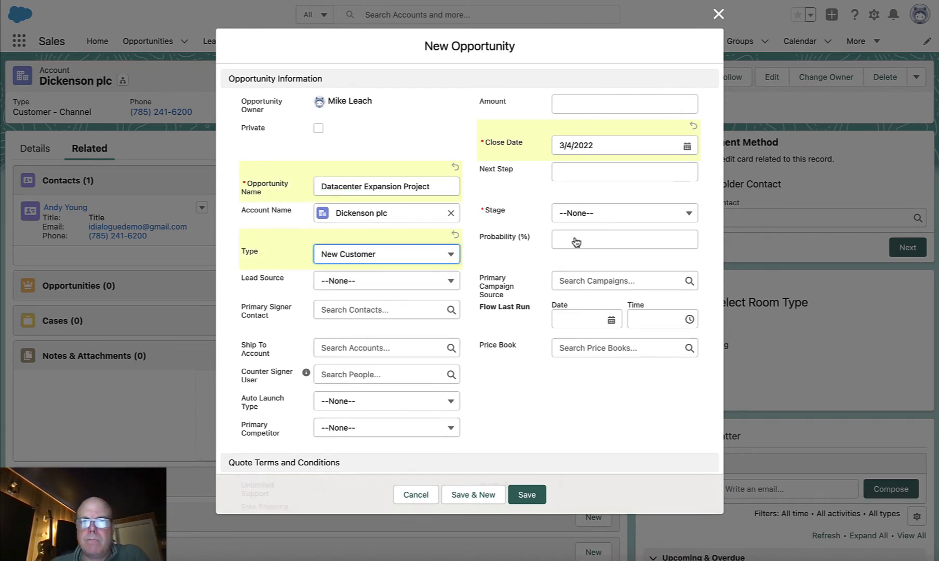
left_click(621, 213)
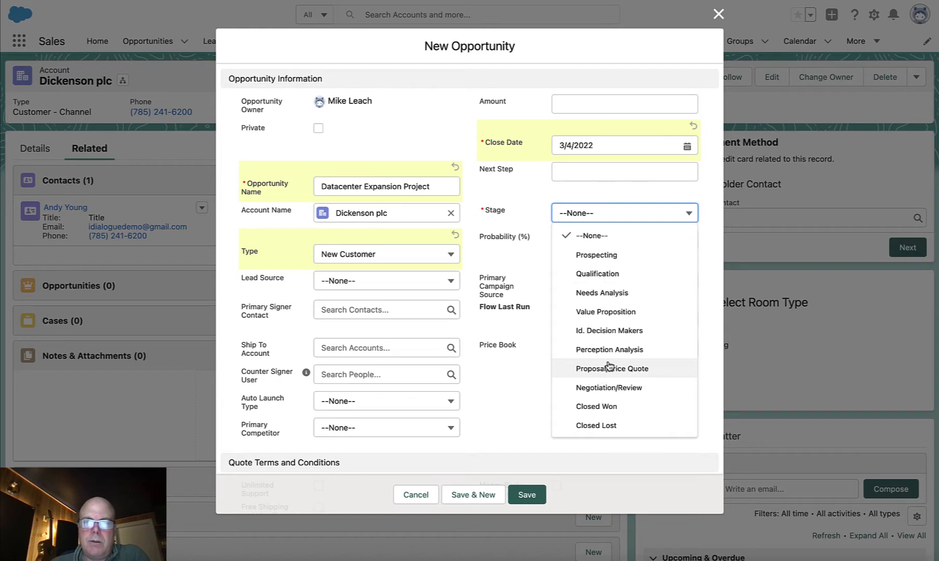
left_click(610, 368)
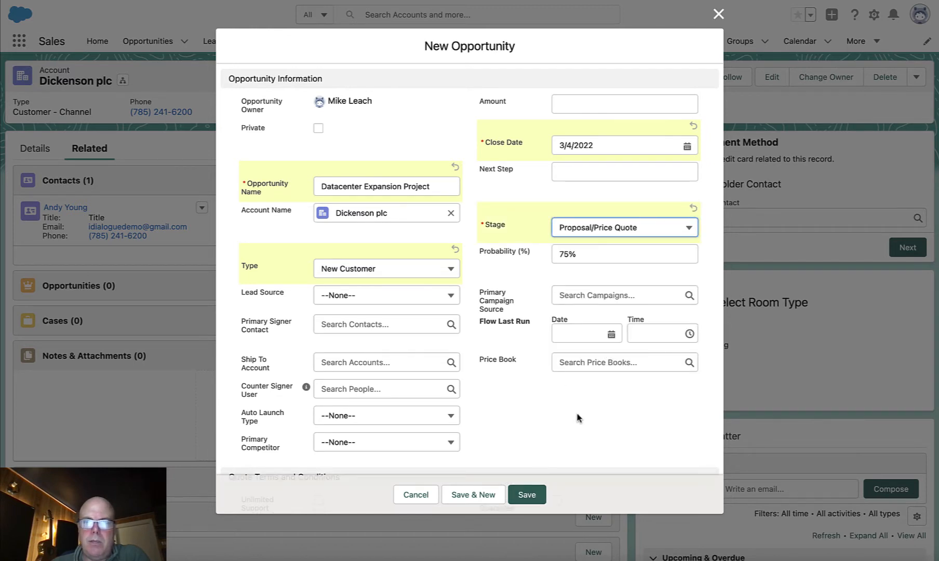
- Assign the Saturn Technologies price book to the opportunity and save the record
left_click(606, 363)
left_click(602, 405)
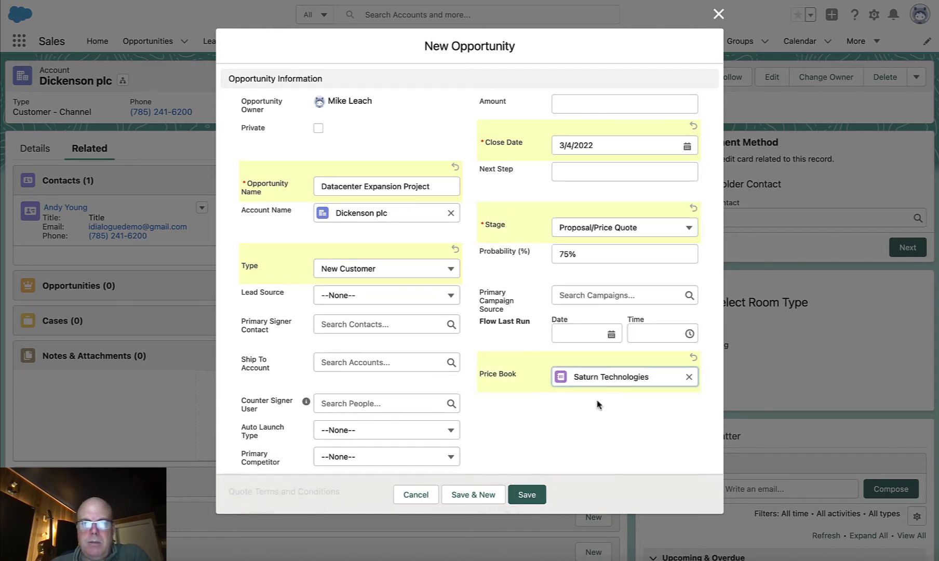
left_click(526, 494)
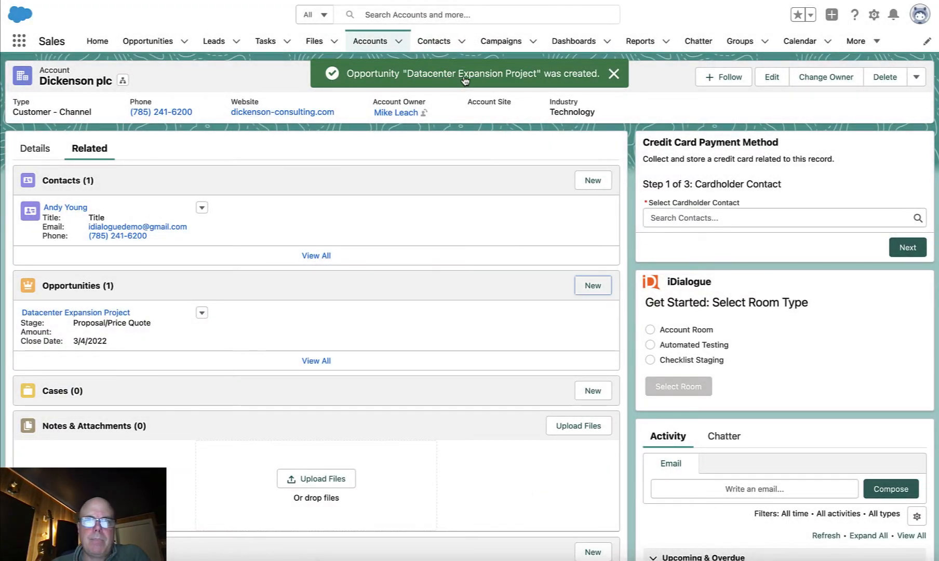
- Open the newly created opportunity and switch its iDialogue room type to Quote Room
left_click(466, 75)
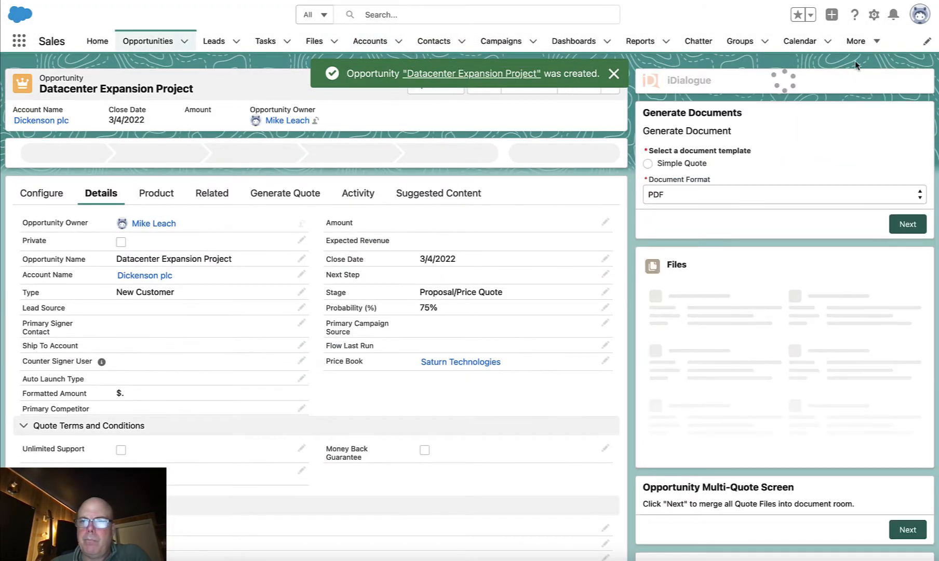
left_click(913, 88)
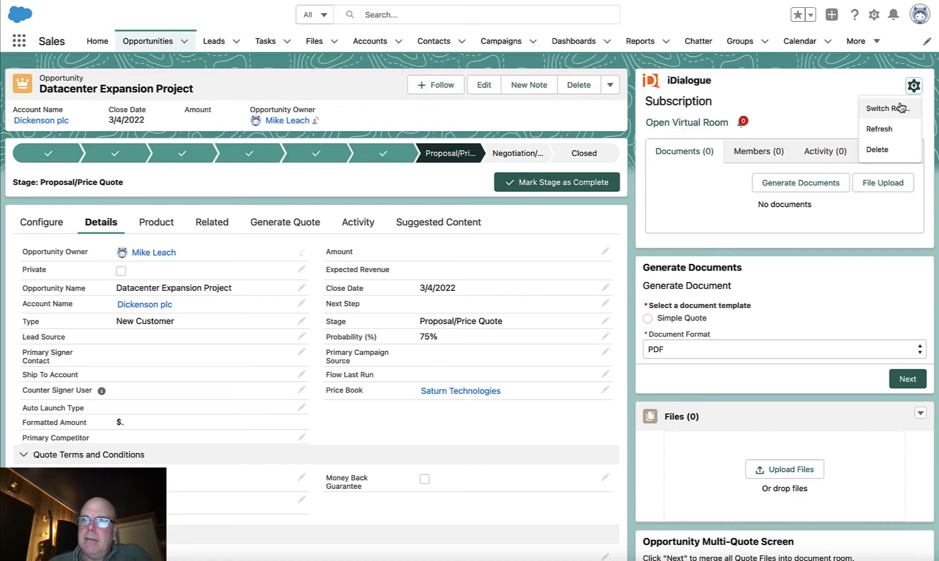
left_click(901, 106)
left_click(665, 328)
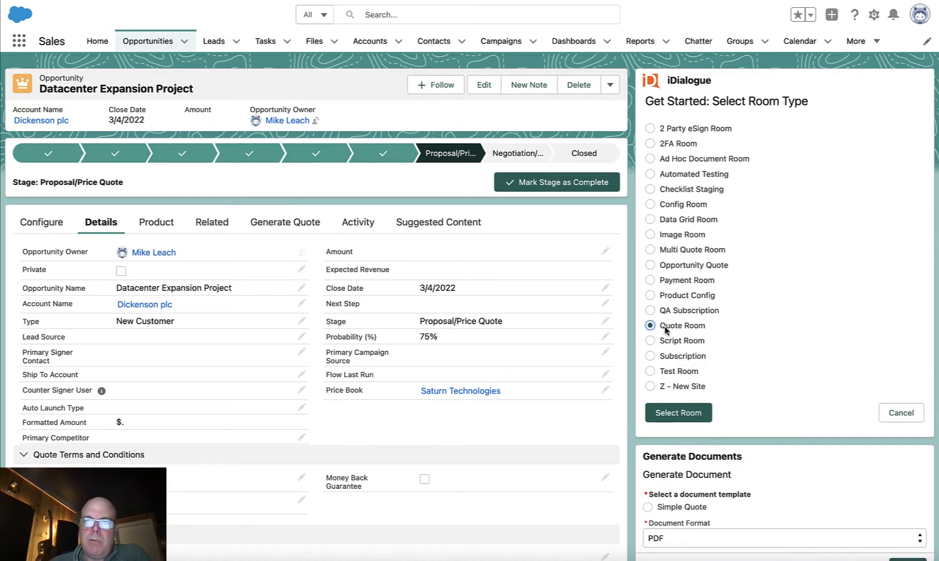
left_click(679, 413)
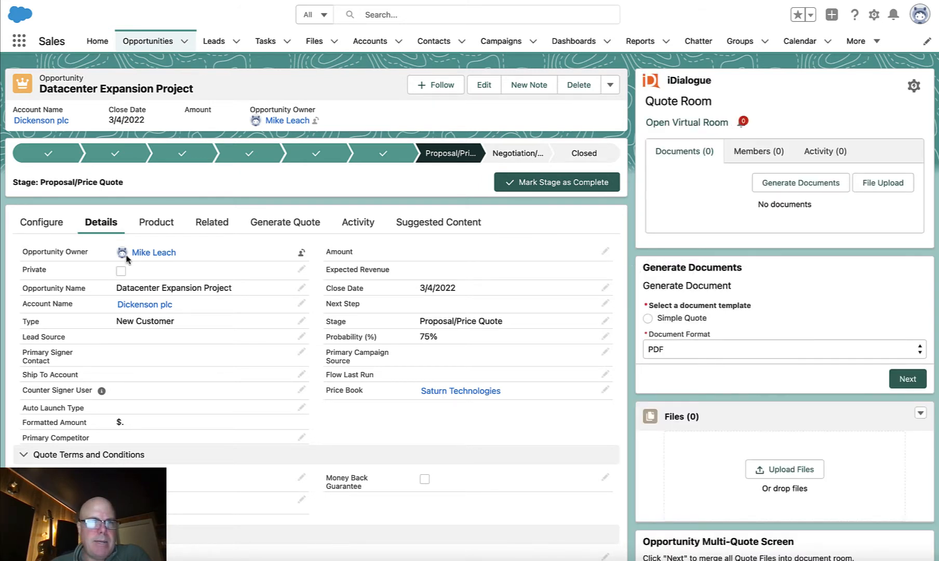
- Add the Axis 7000 Server product to the opportunity with a quantity of 5 and save it
left_click(154, 228)
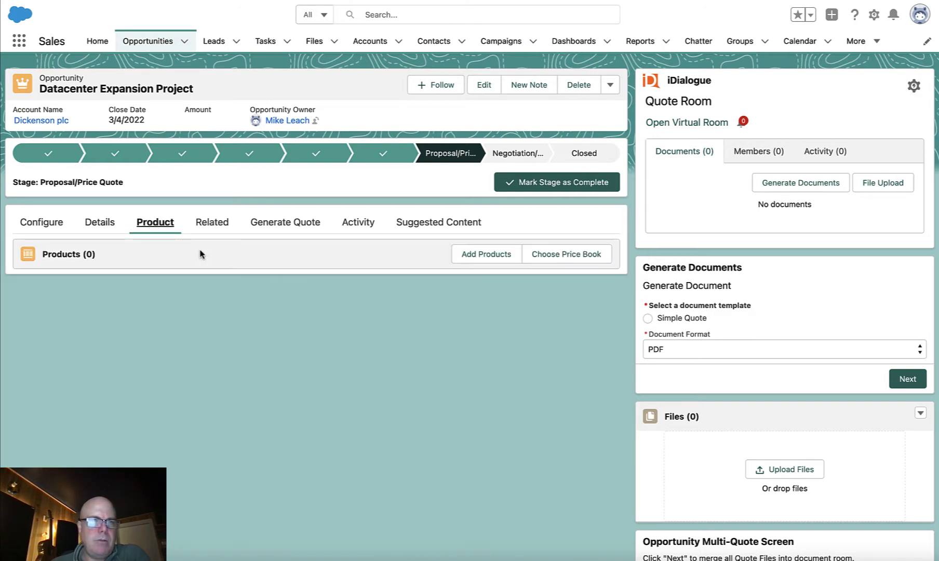
left_click(488, 254)
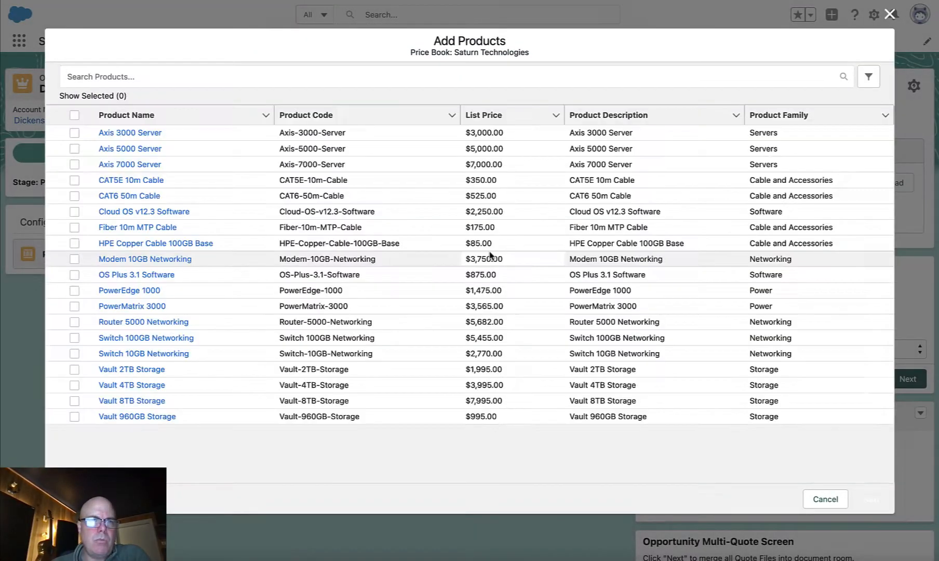
left_click(75, 166)
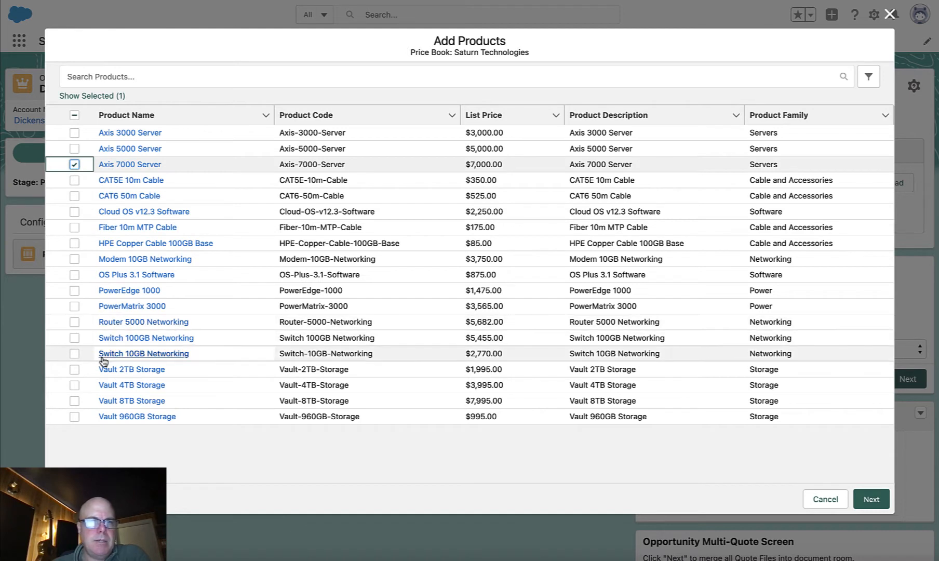
left_click(872, 499)
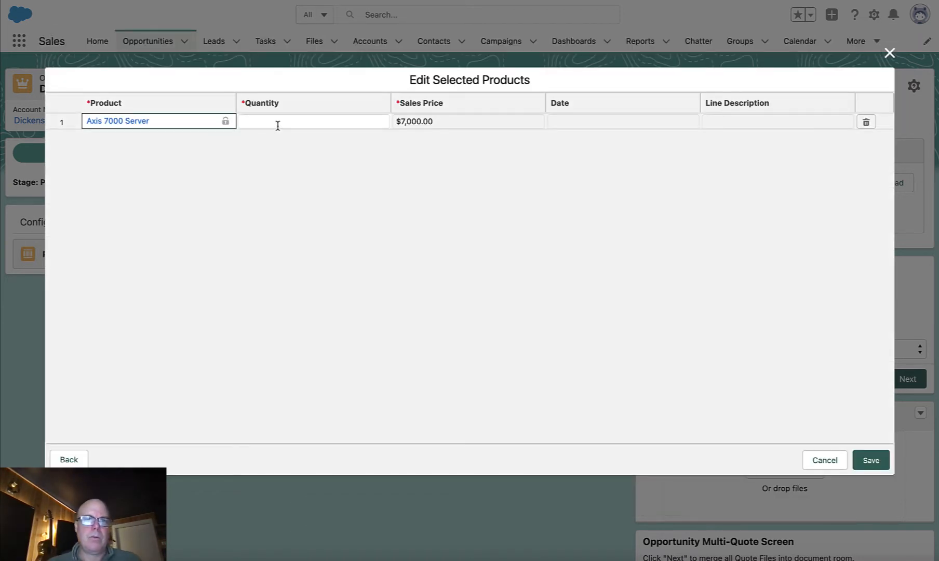
left_click(278, 123)
type("5")
left_click(549, 244)
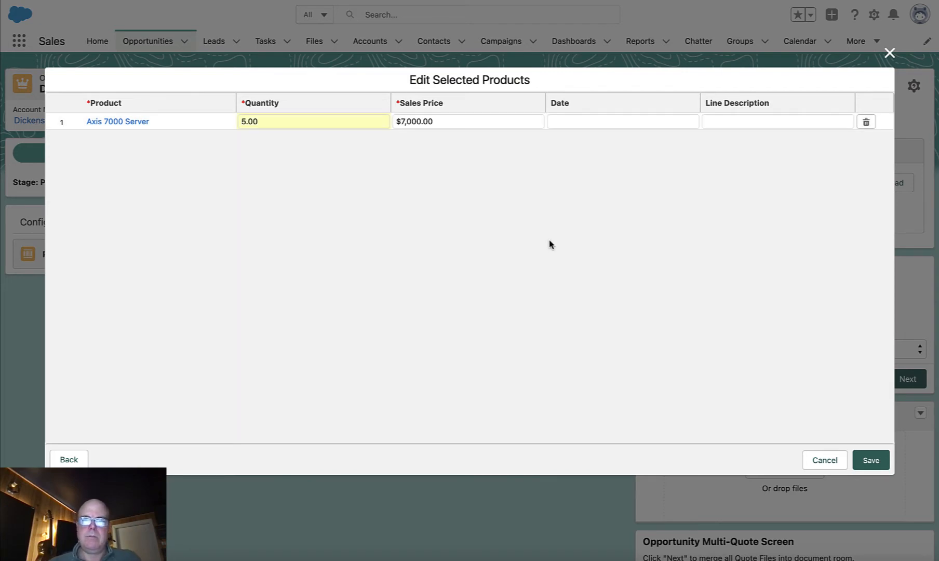
left_click(871, 461)
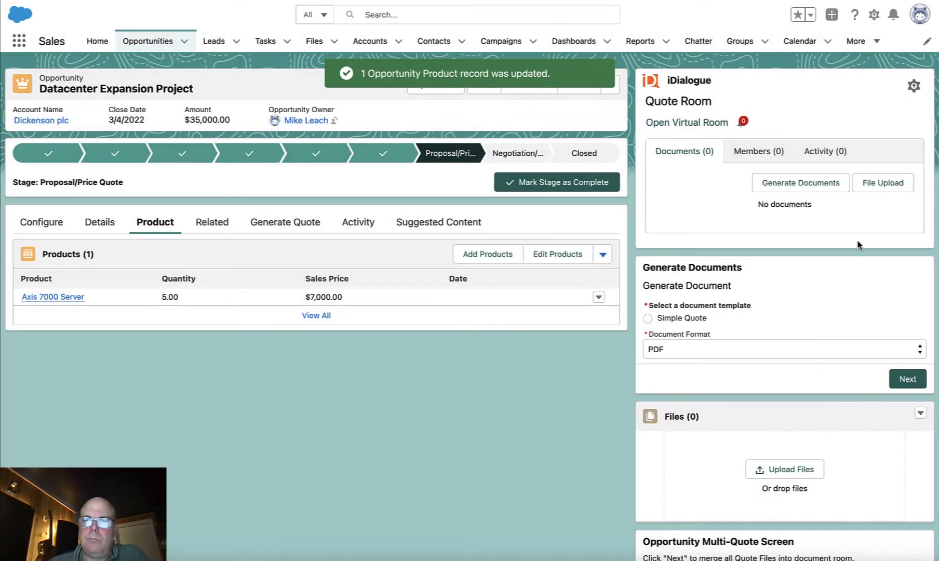
- Generate the quote document in the quote room and view the resulting PDF before returning to the opportunity
left_click(802, 186)
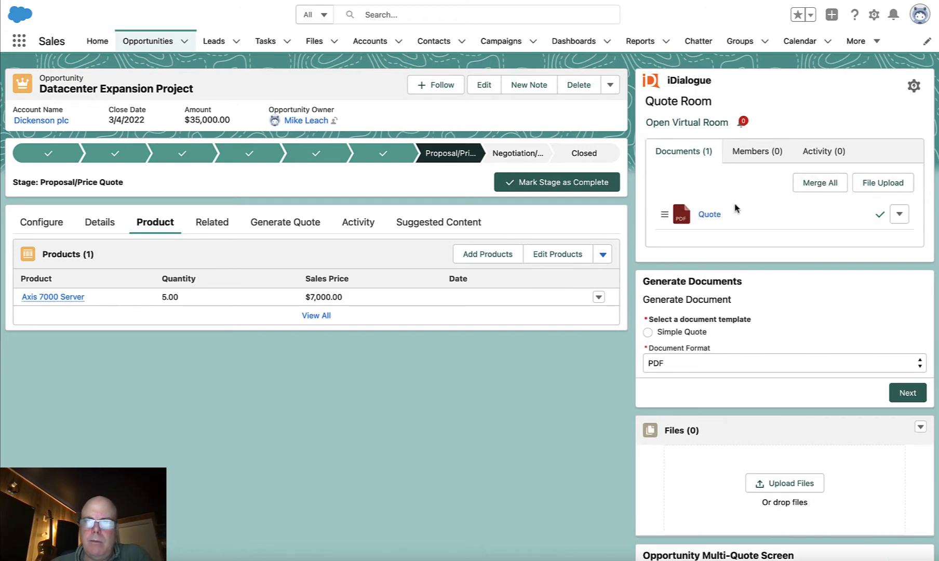
left_click(707, 213)
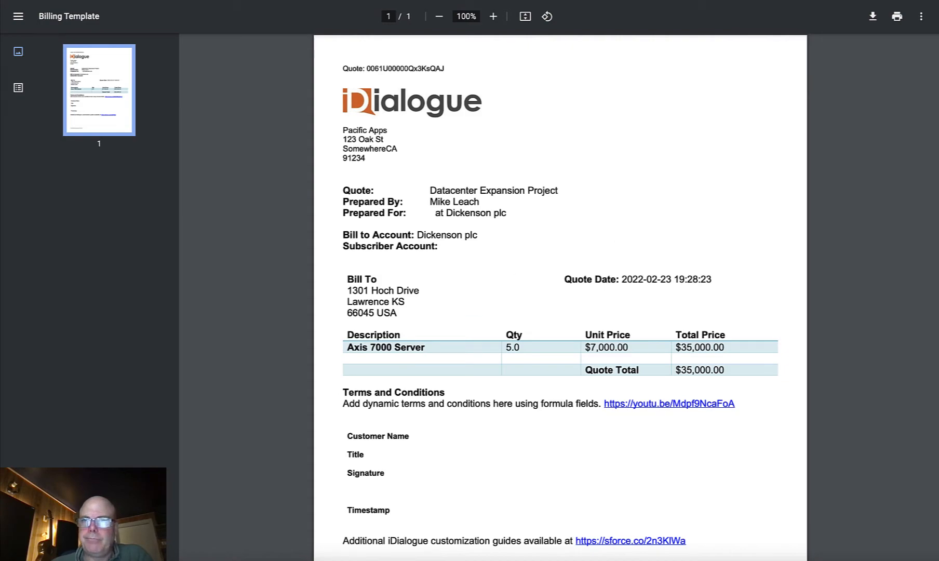
left_click(834, 1)
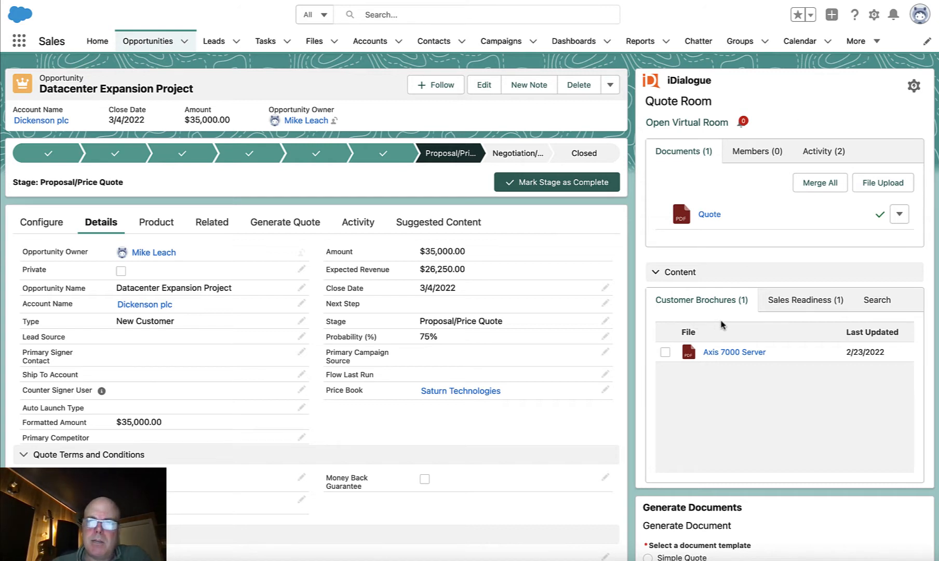
- Preview the Axis 7000 Server customer brochure and add it to the quote room's documents
left_click(726, 354)
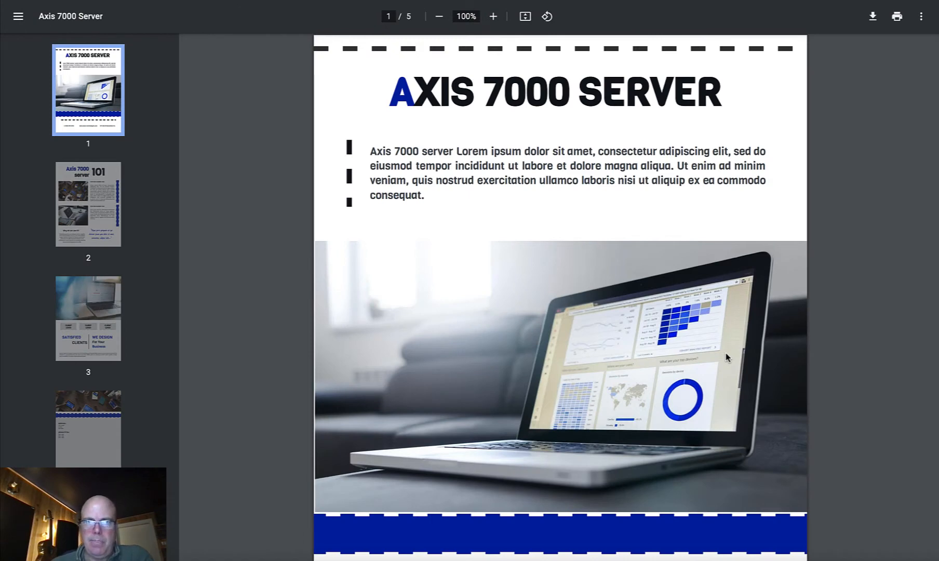
scroll(726, 354, "down", 3)
scroll(729, 356, "down", 2)
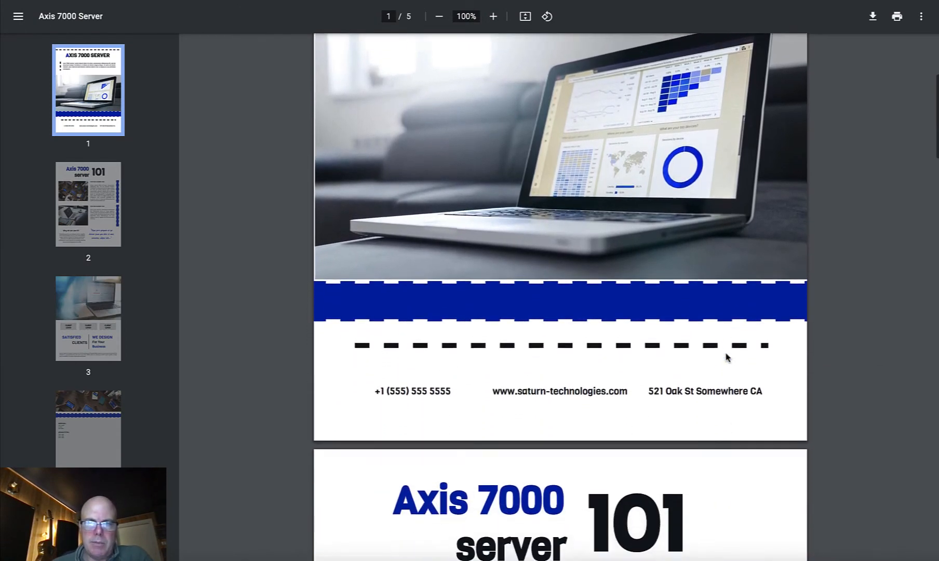
scroll(728, 356, "up", 6)
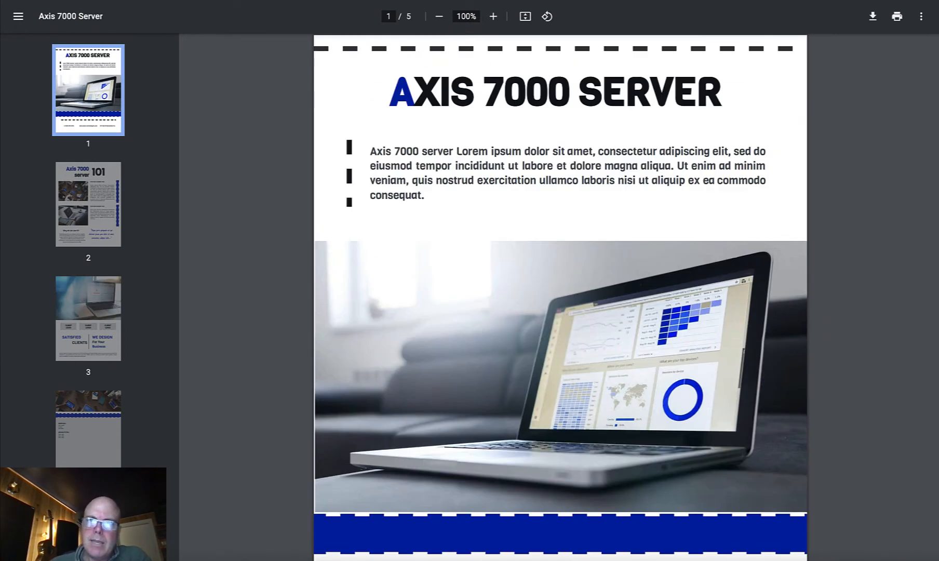
left_click(784, 1)
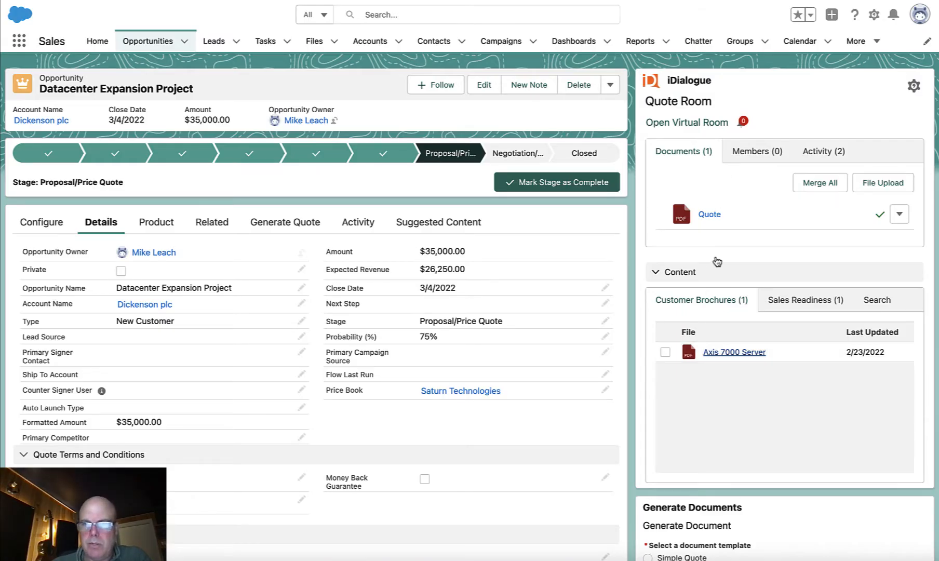
left_click(665, 354)
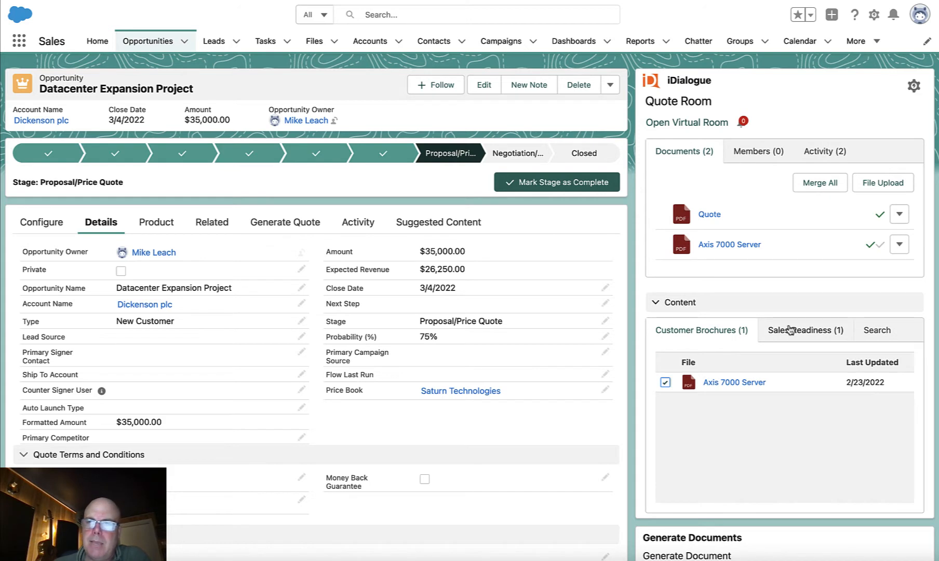
- Open The Sales Operations Playbook from the sales readiness content and examine its cover and table of contents
left_click(792, 333)
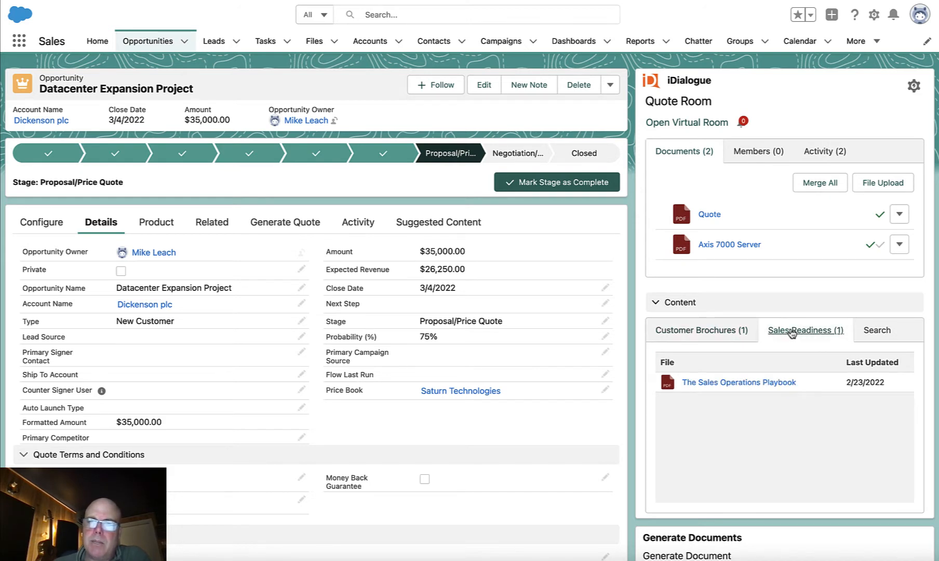
left_click(726, 387)
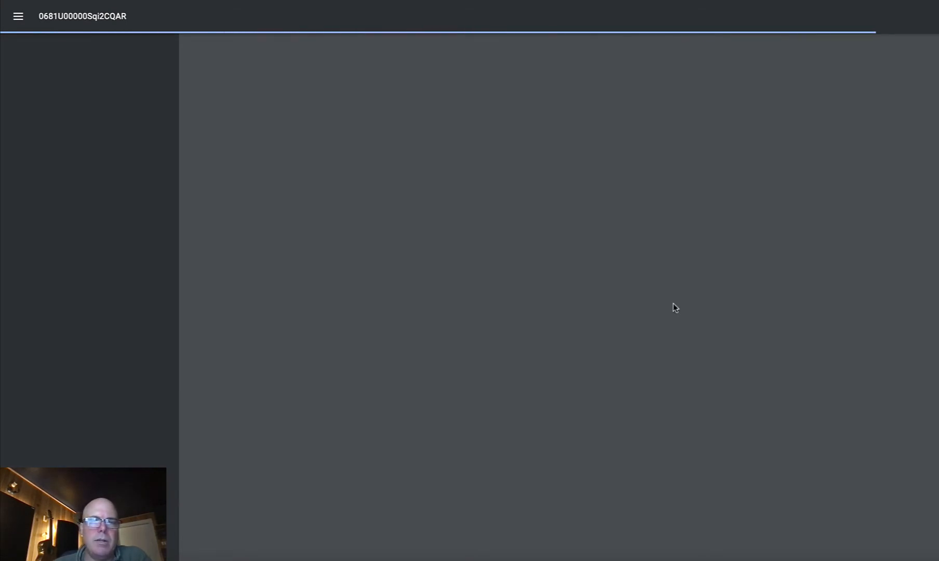
scroll(675, 307, "down", 7)
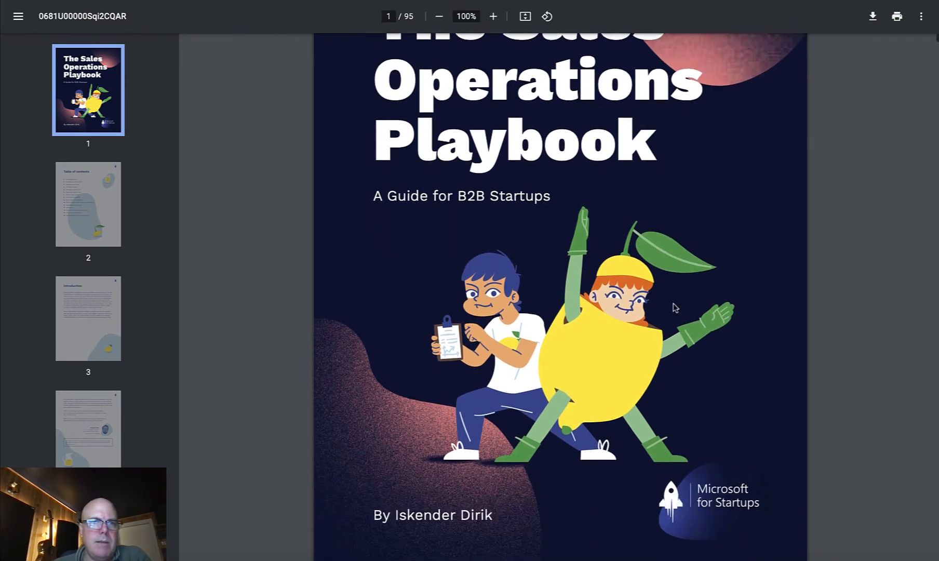
scroll(673, 308, "down", 11)
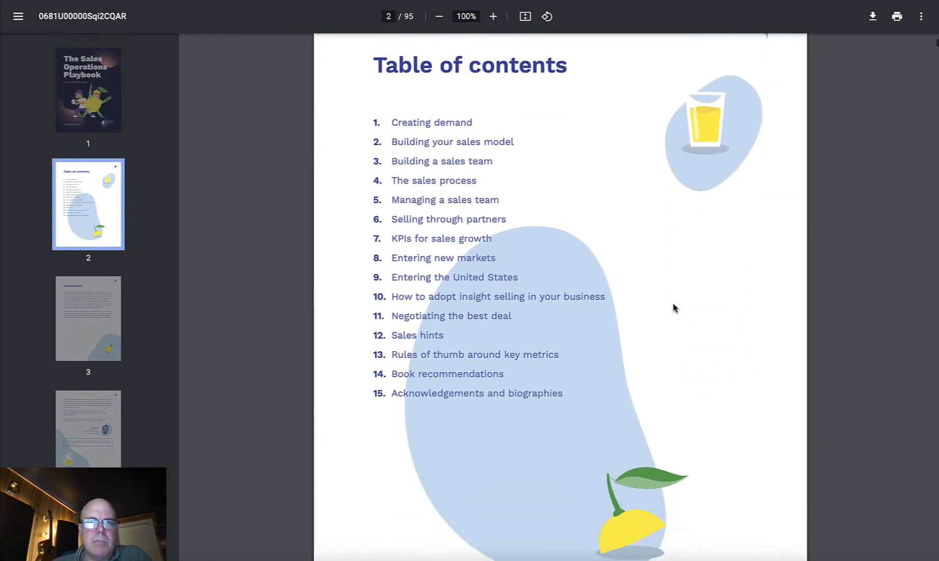
- Read on into the playbook's introduction, return to the opportunity and show the suggested customer brochures
scroll(673, 308, "down", 8)
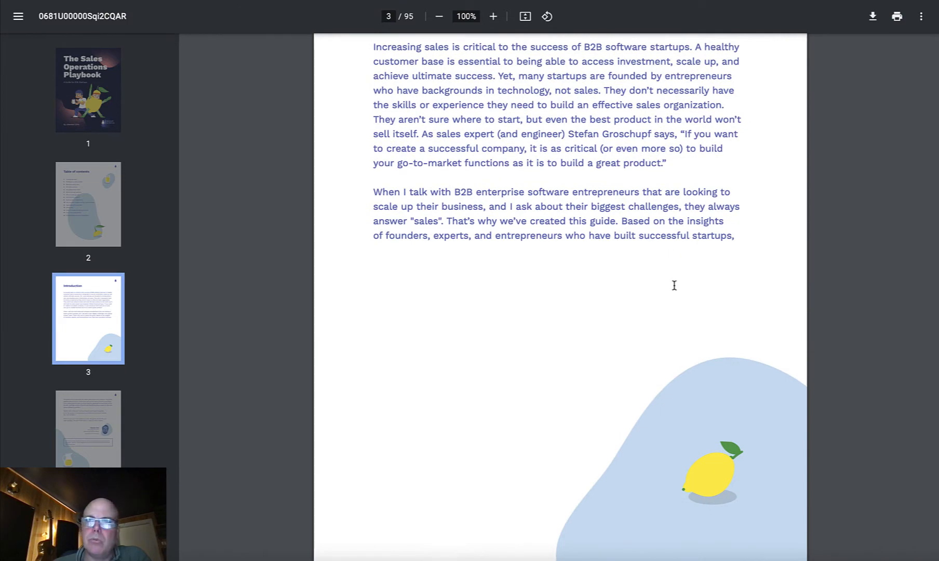
left_click(738, 1)
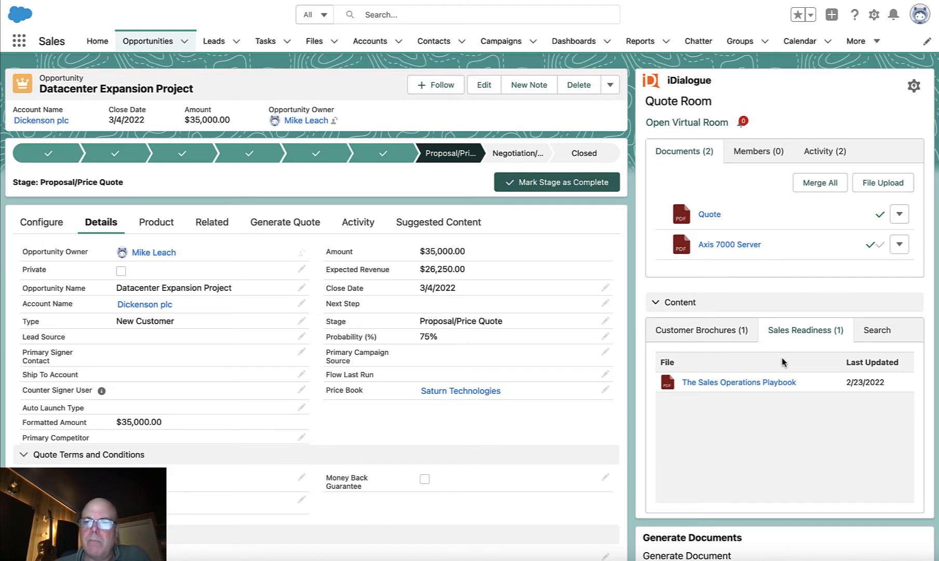
left_click(710, 333)
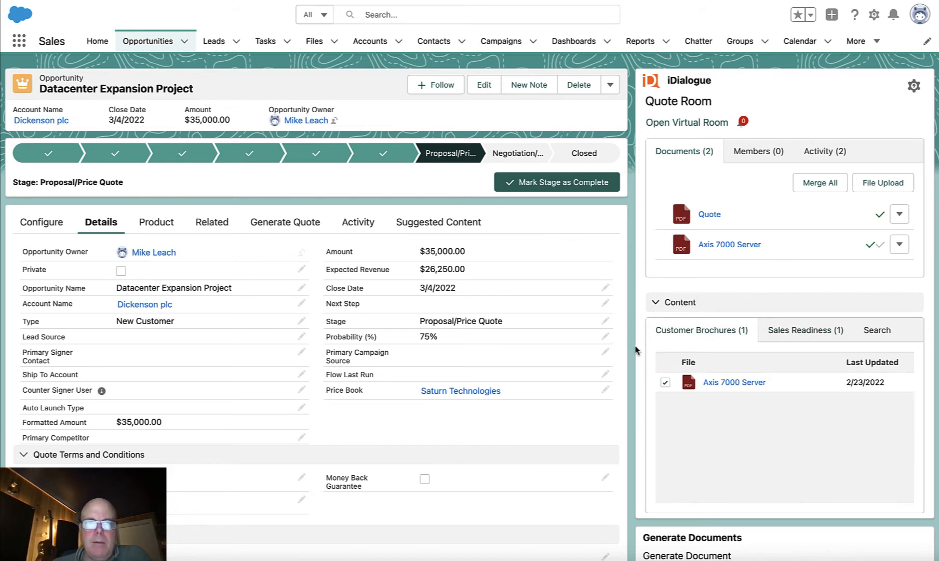
- Set the Dickenson plc account's industry to Gaming, save it, and return to the Datacenter Expansion Project opportunity
left_click(132, 308)
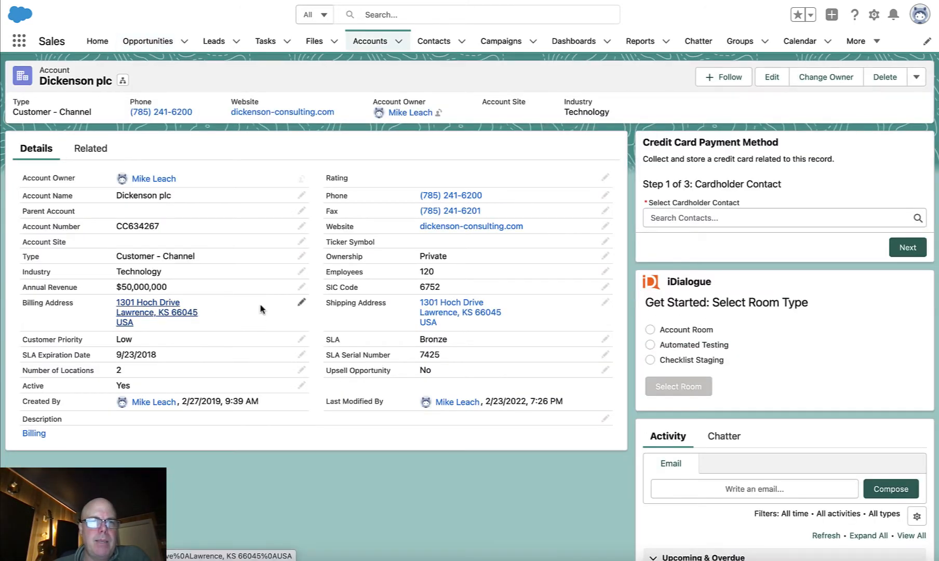
left_click(302, 272)
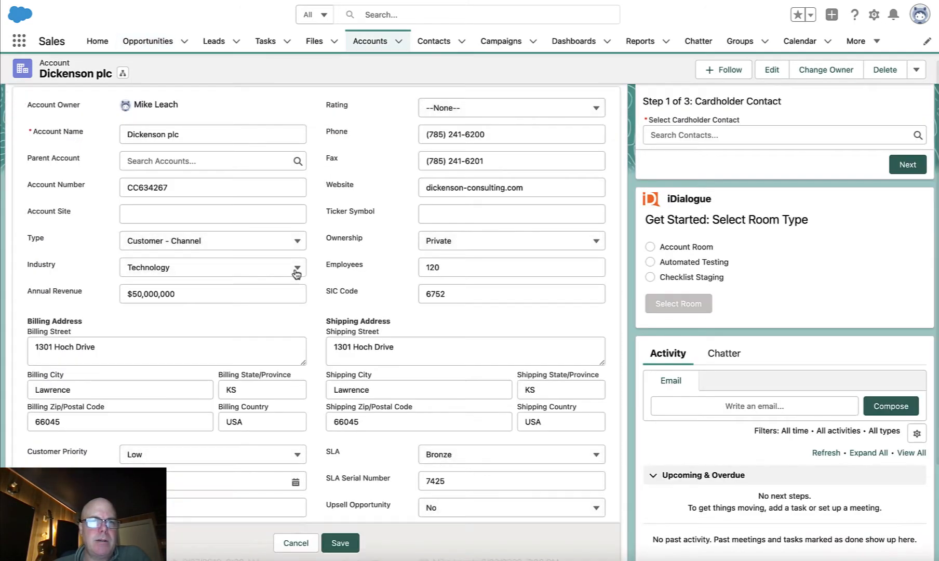
left_click(296, 267)
scroll(238, 390, "down", 3)
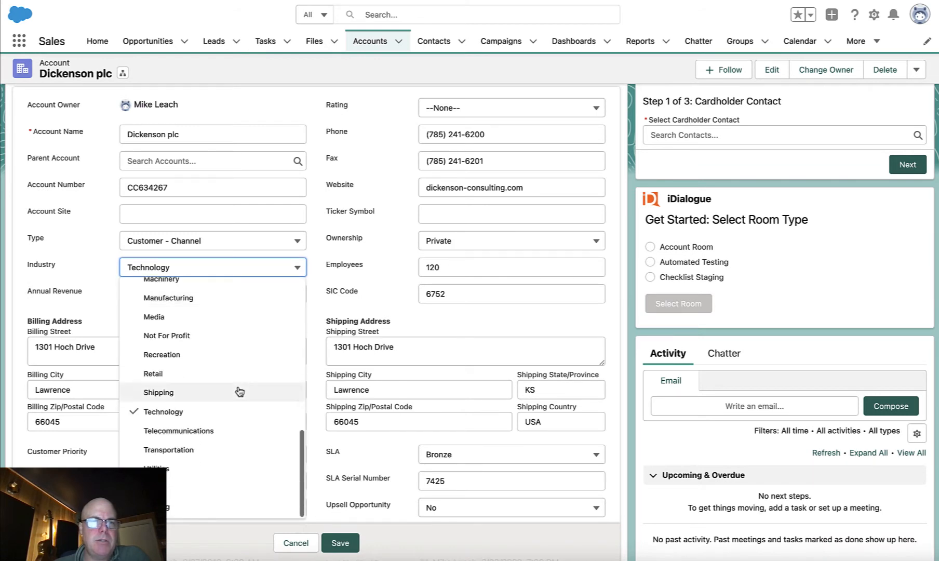
left_click(177, 510)
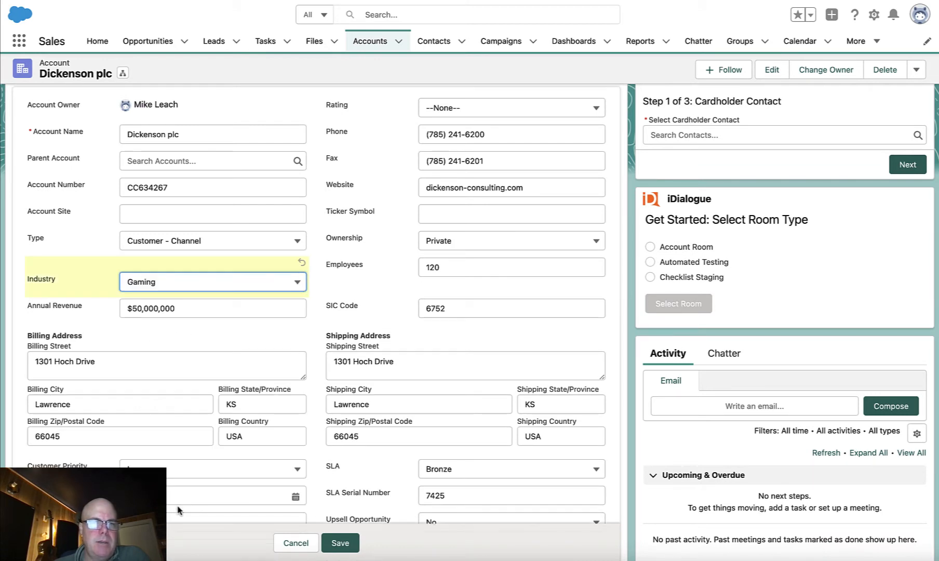
left_click(338, 543)
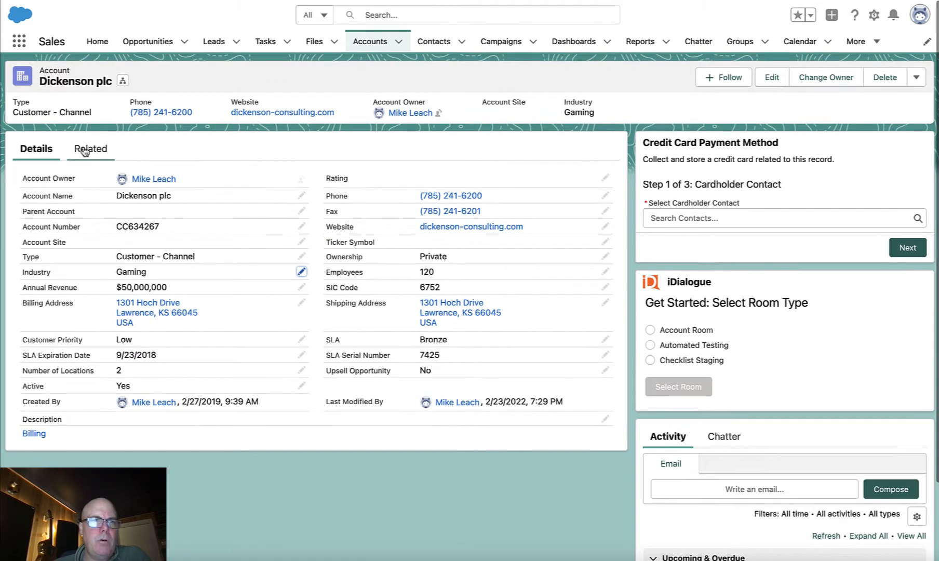
left_click(86, 151)
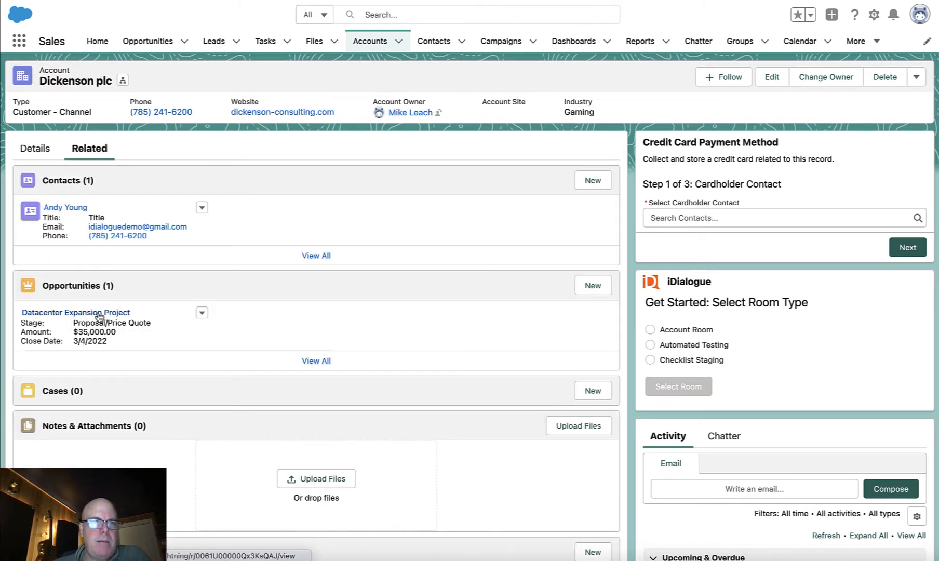
left_click(94, 314)
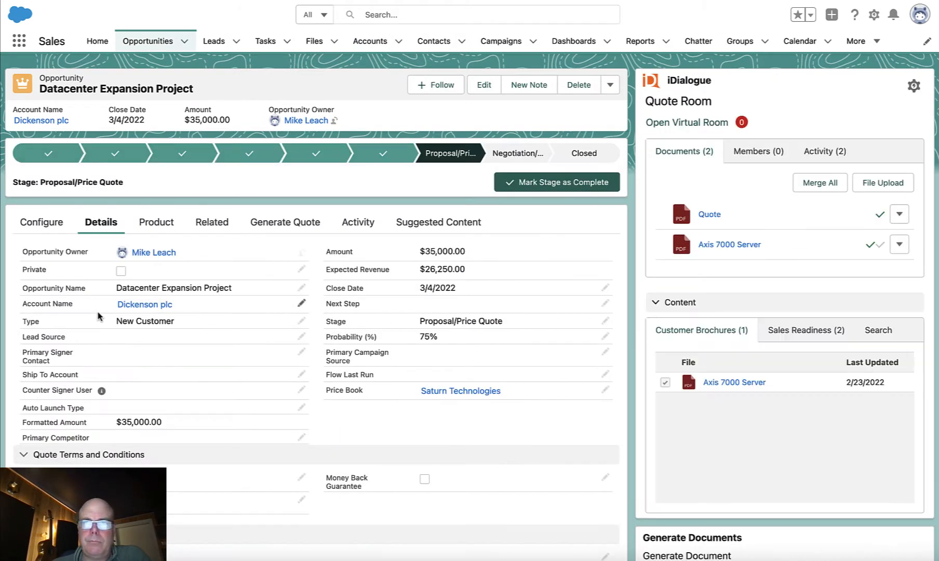
- Open the VR Sales Playbook for the Gaming Industry from the sales readiness content, skim its first pages and return to the opportunity
left_click(783, 331)
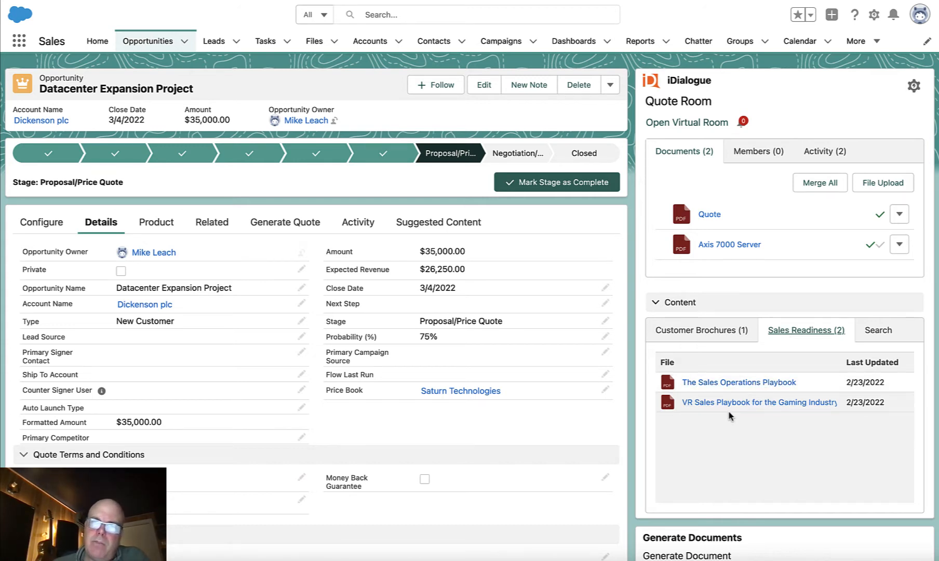
left_click(772, 407)
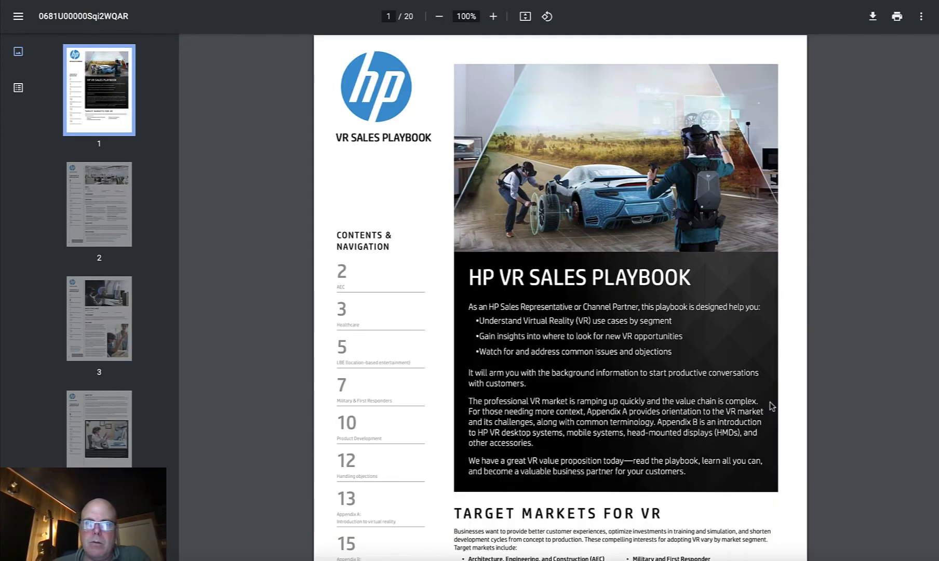
scroll(606, 442, "down", 1)
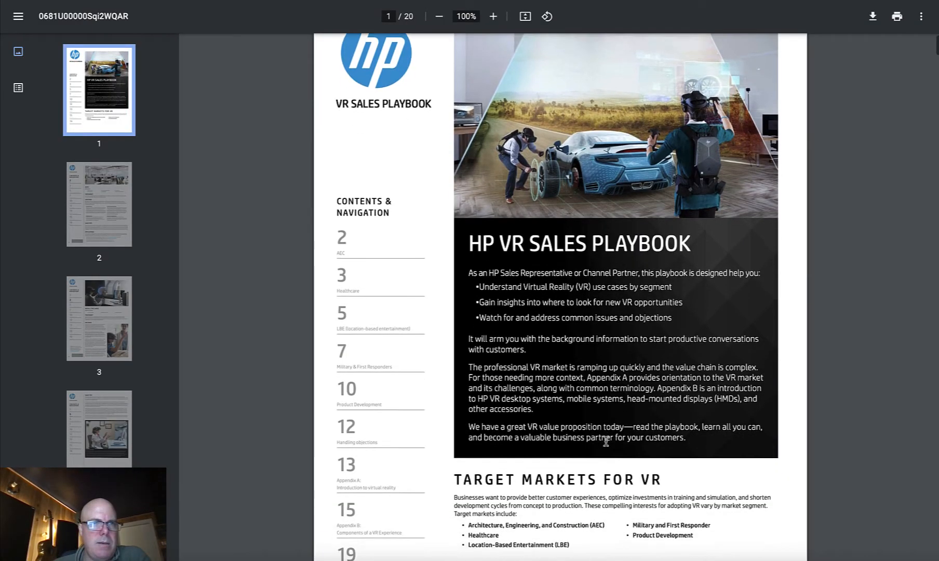
scroll(606, 442, "down", 5)
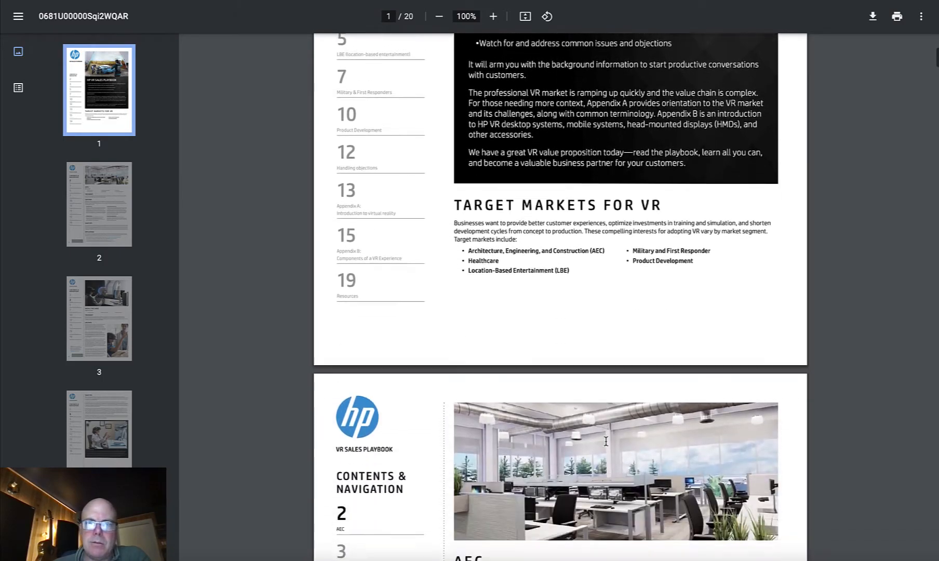
scroll(606, 441, "down", 17)
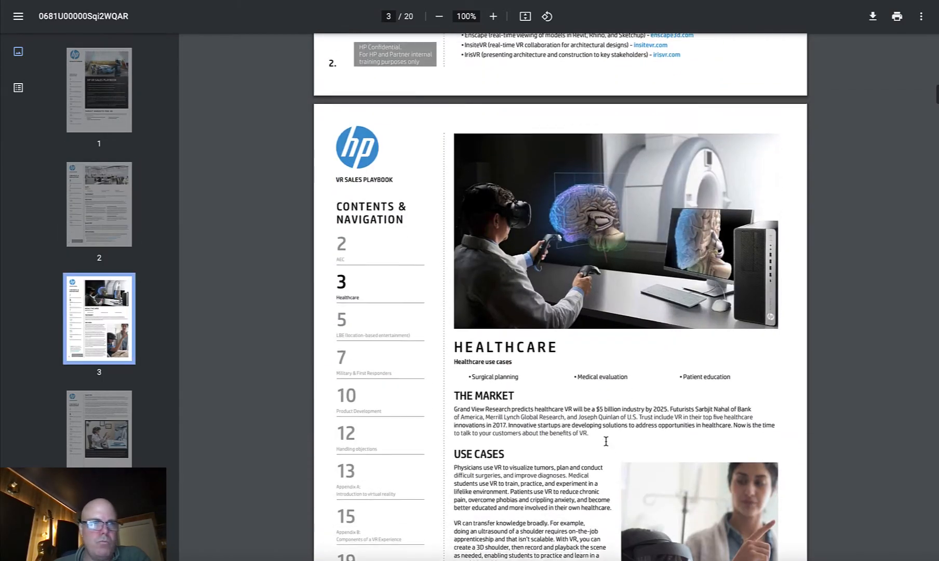
scroll(606, 441, "down", 10)
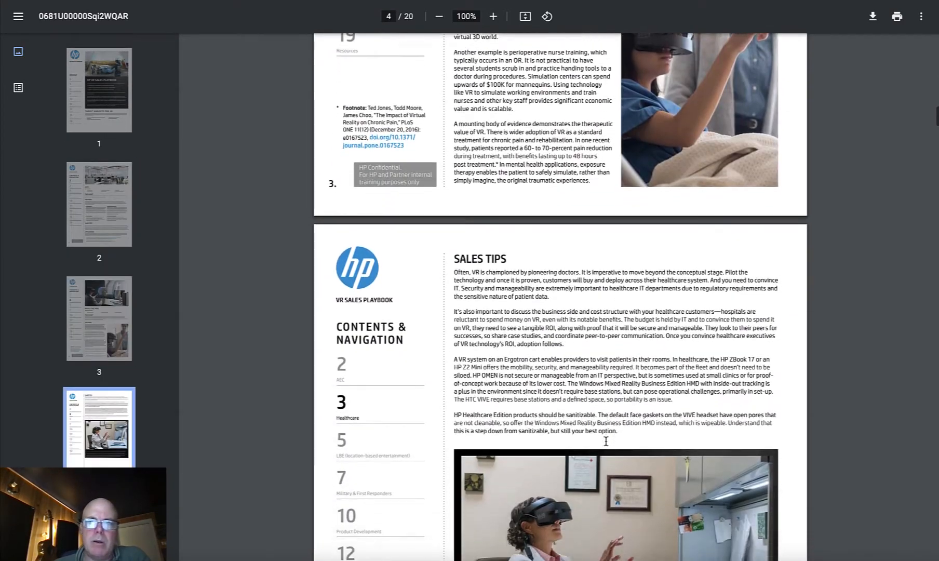
scroll(606, 441, "down", 5)
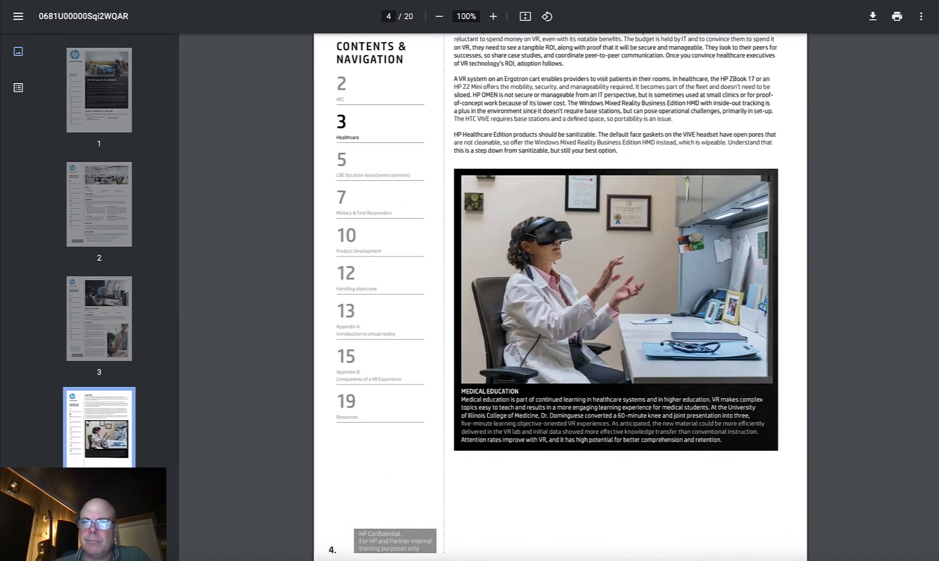
left_click(780, 1)
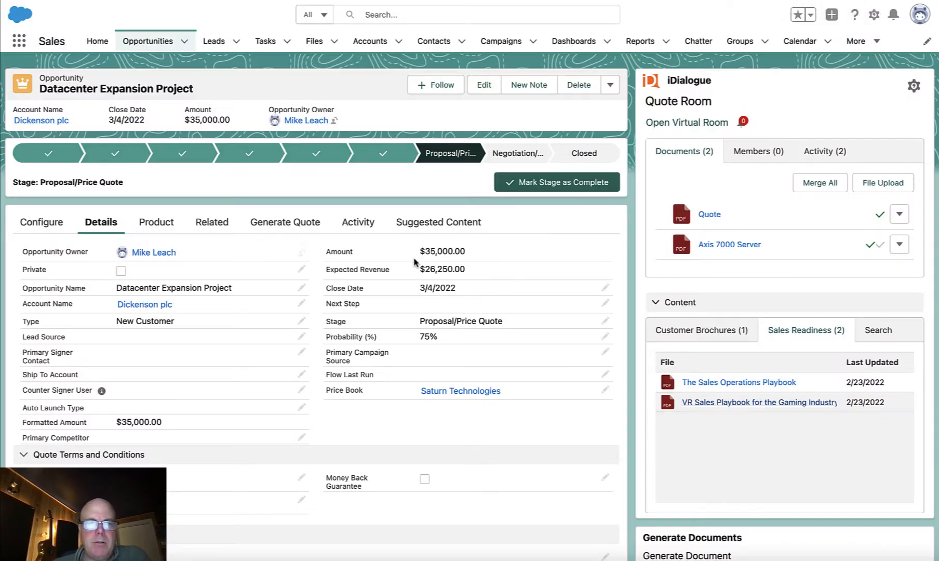
- Set the opportunity's primary competitor to Z-Corp and save the record
left_click(299, 436)
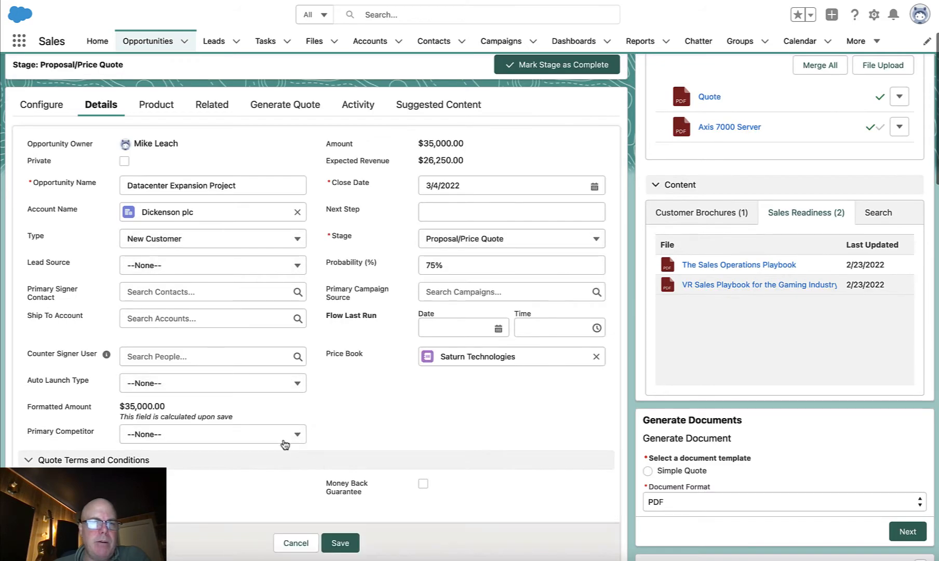
left_click(285, 441)
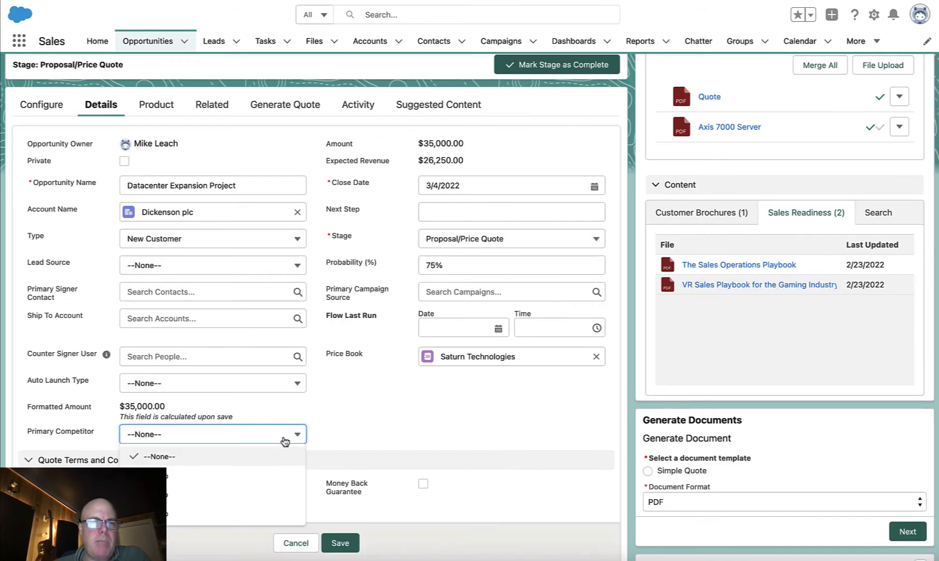
left_click(254, 471)
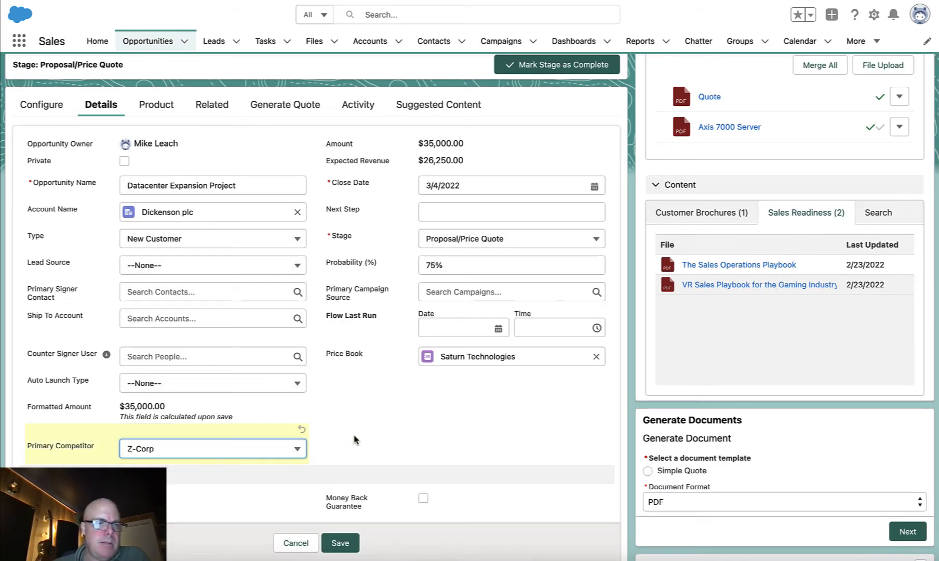
left_click(341, 543)
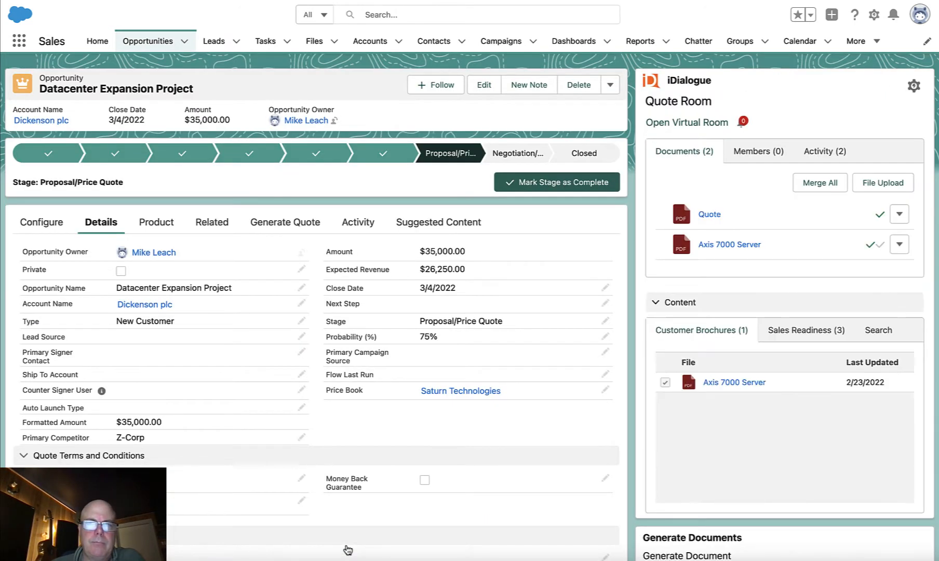
- Open the Competitor Z-Corp Sales Playbook from the sales readiness content, review its opening pages and return to the opportunity
left_click(785, 333)
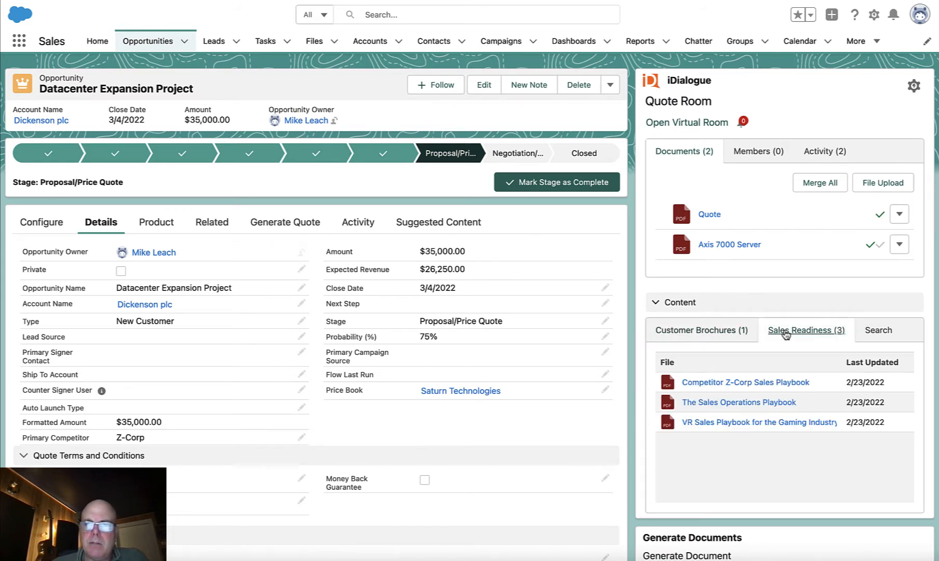
left_click(739, 384)
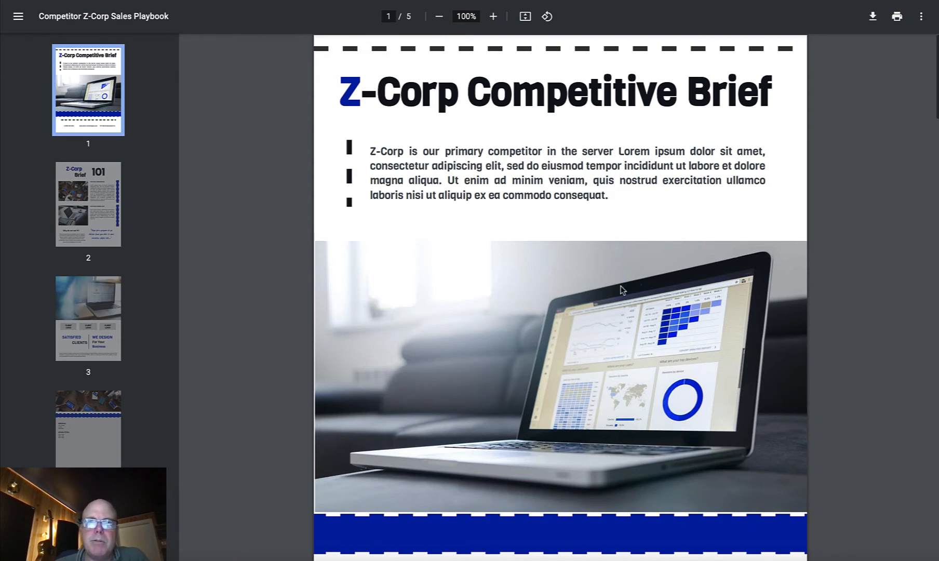
scroll(625, 279, "down", 4)
scroll(621, 285, "down", 5)
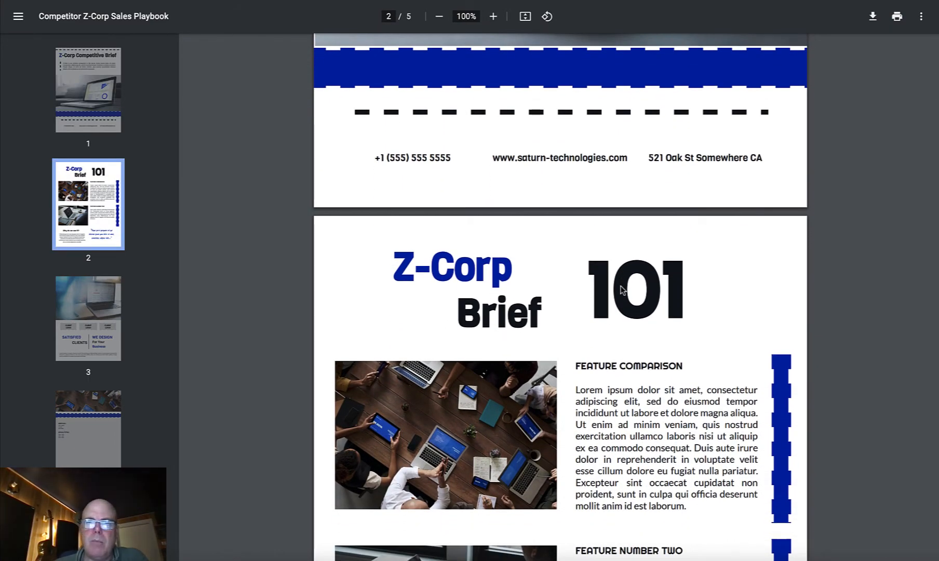
scroll(623, 289, "up", 6)
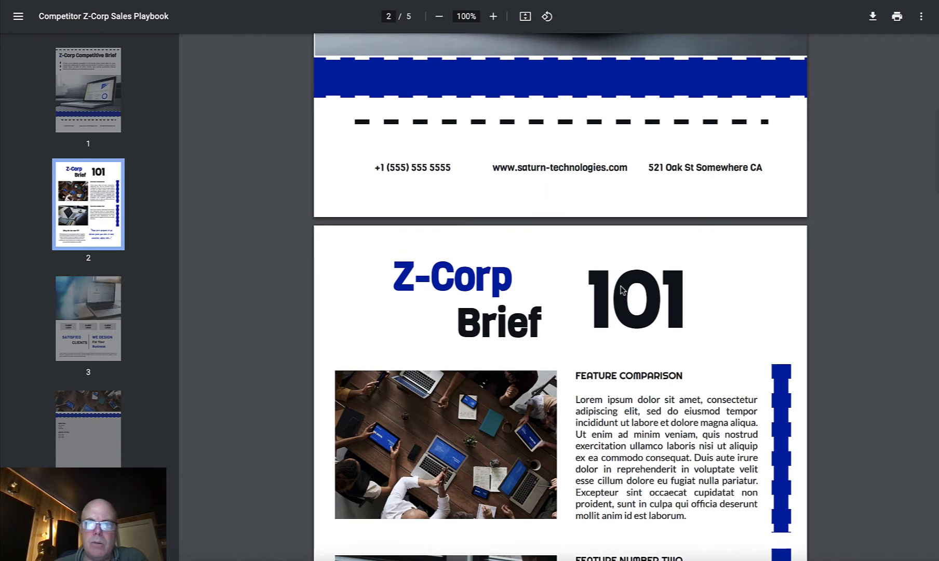
scroll(622, 289, "up", 3)
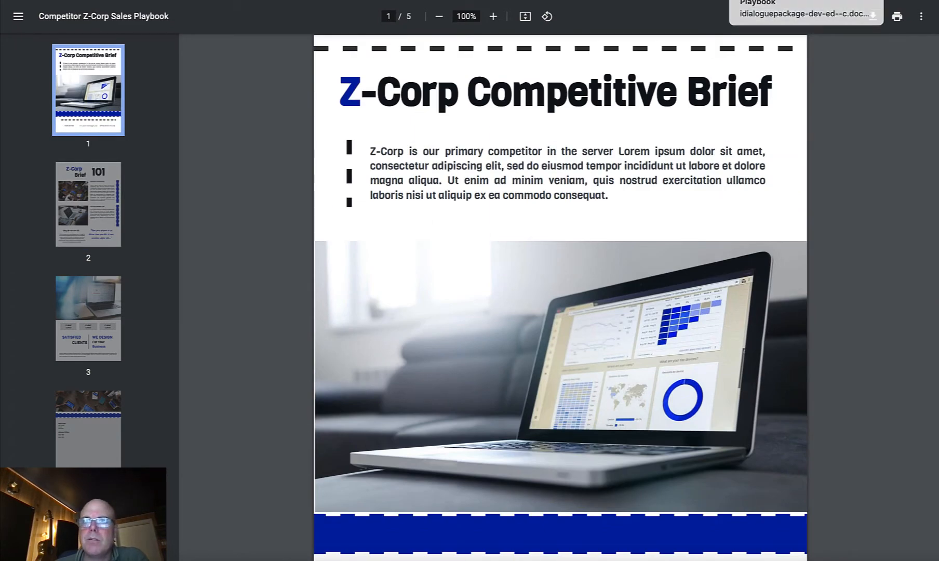
left_click(733, 1)
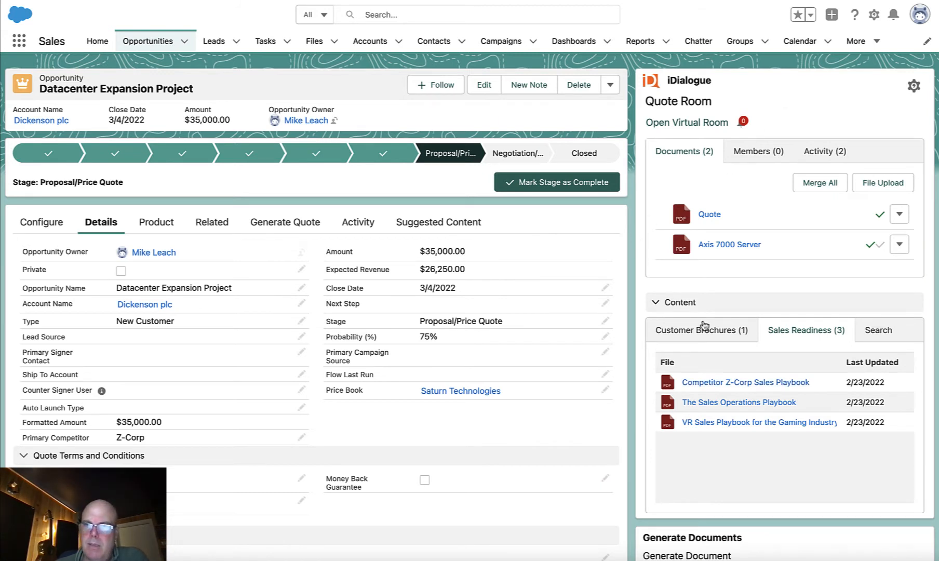
- Search all of the quote room's available content for "Cables"
left_click(885, 333)
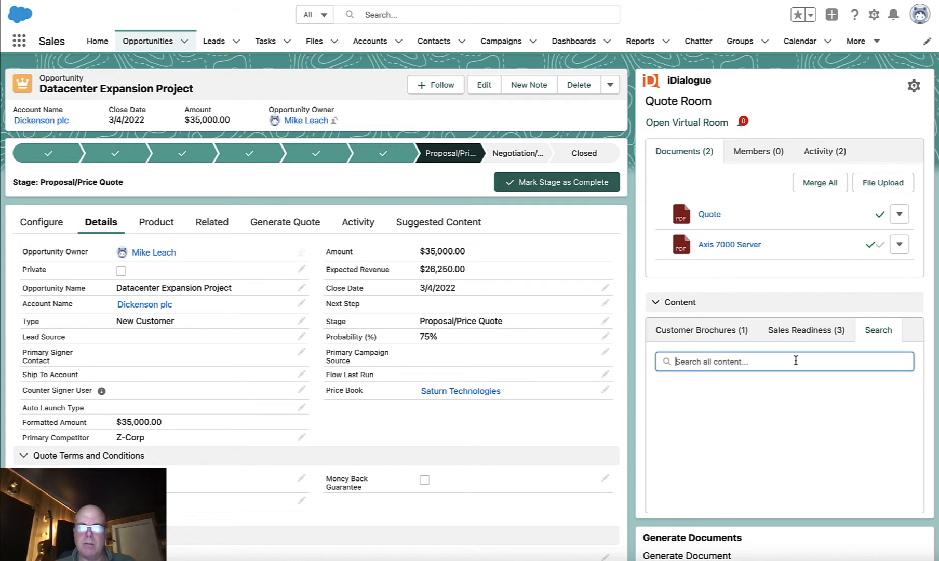
left_click(797, 361)
type("cabl")
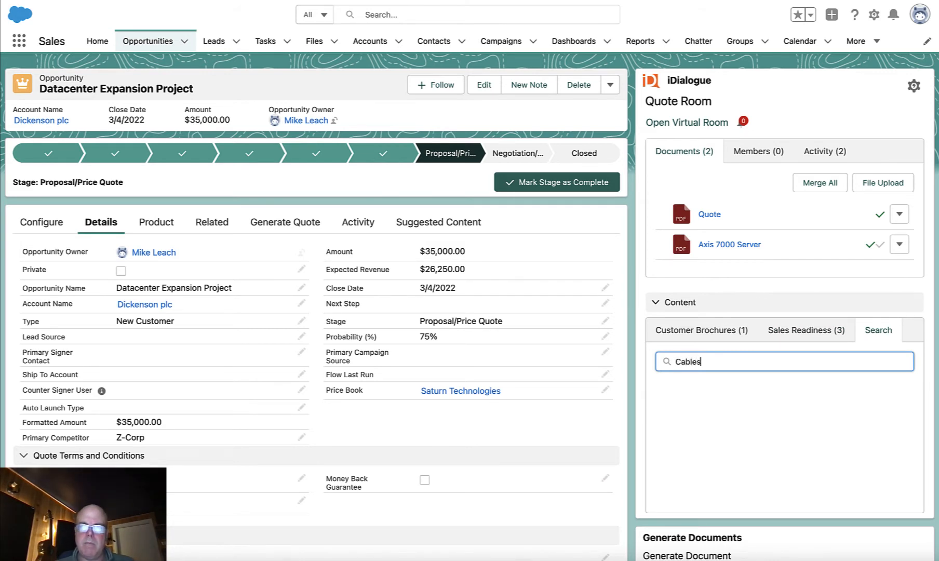
key("Return")
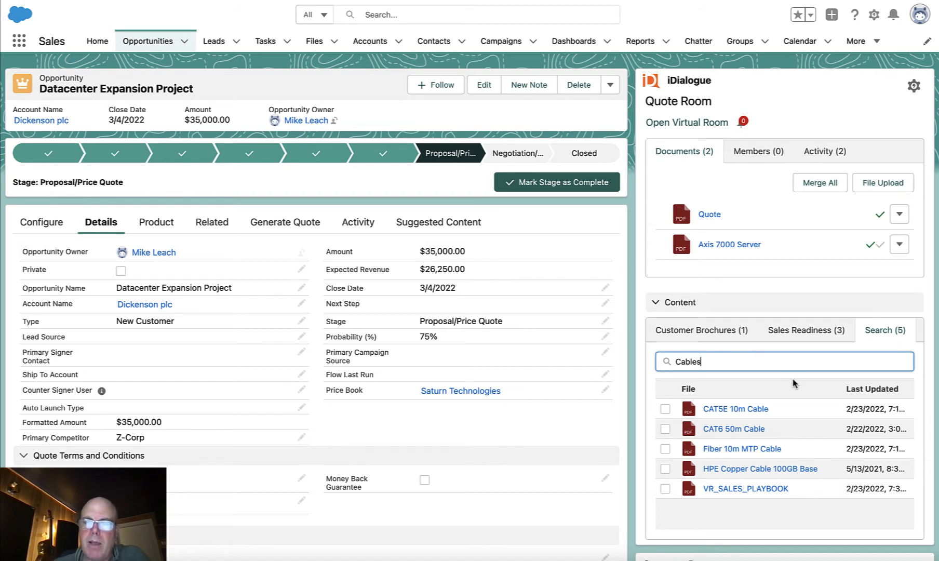
- Preview the CAT5E 10m Cable and Fiber 10m MTP Cable brochures from the search results and return to the opportunity
left_click(723, 413)
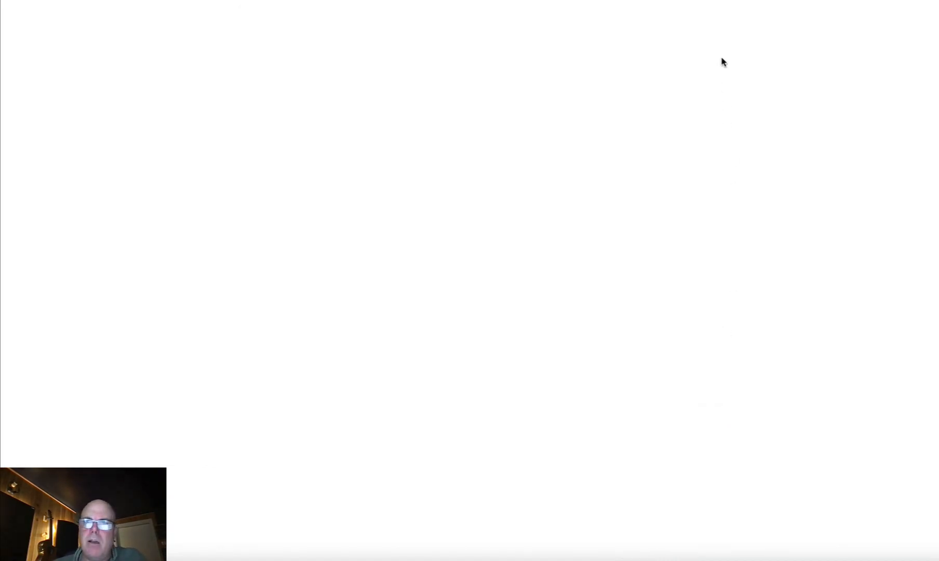
scroll(704, 210, "down", 5)
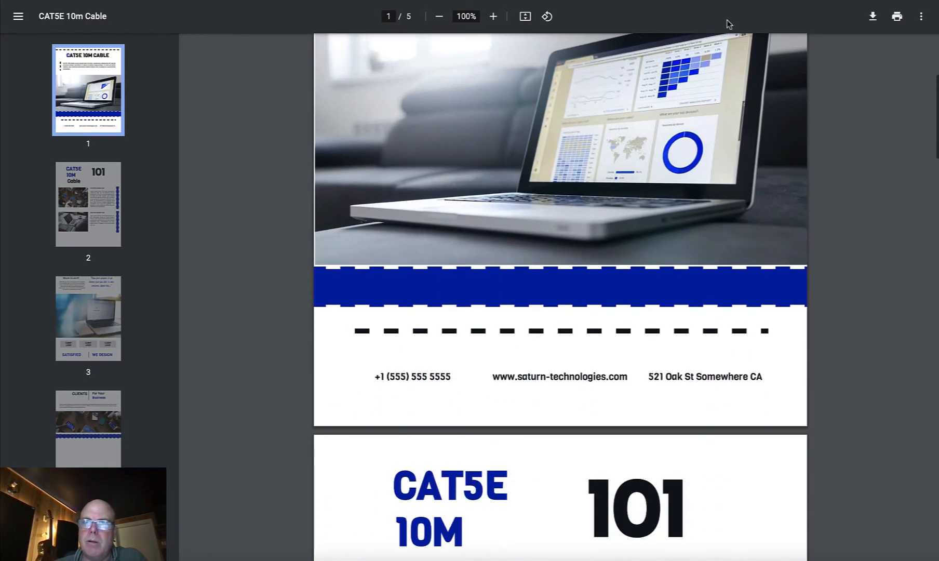
left_click(727, 1)
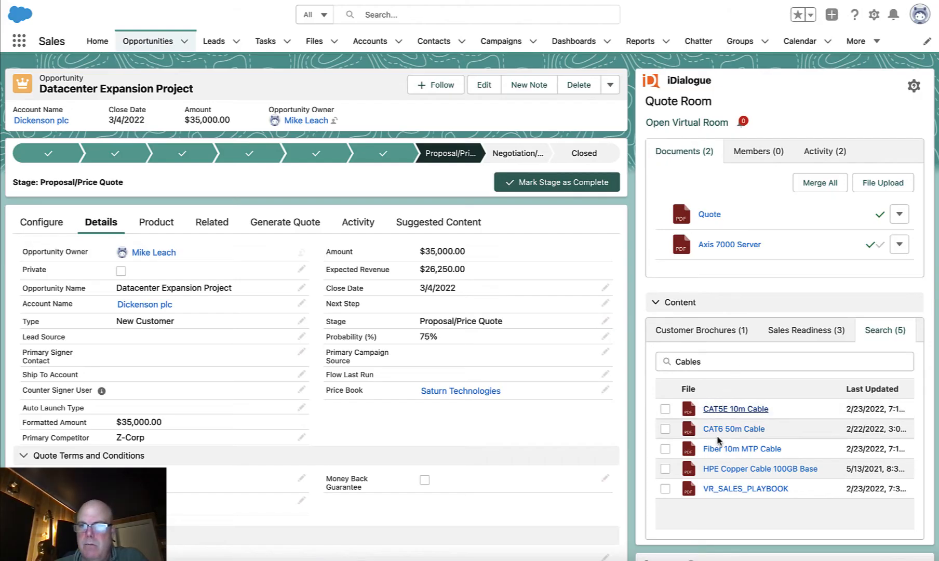
left_click(720, 447)
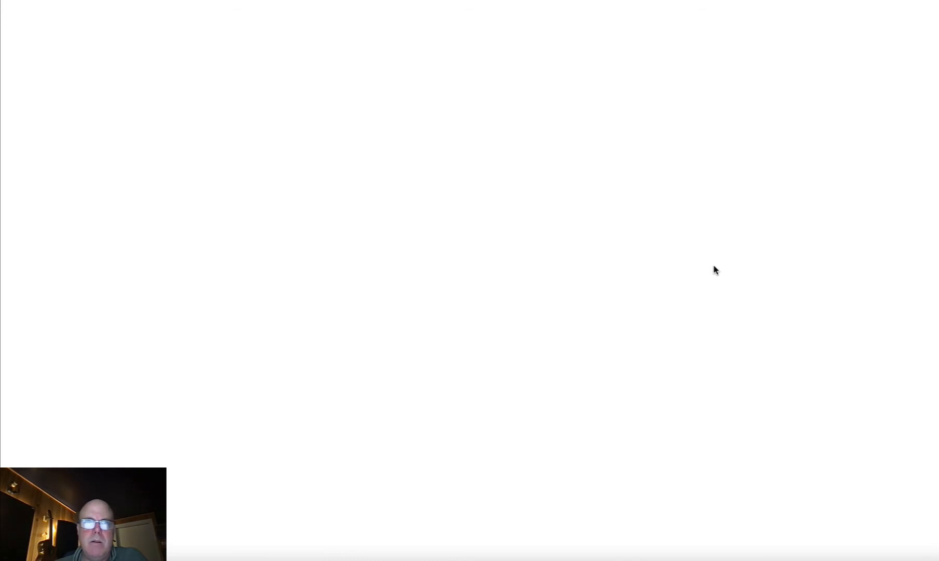
scroll(713, 268, "down", 3)
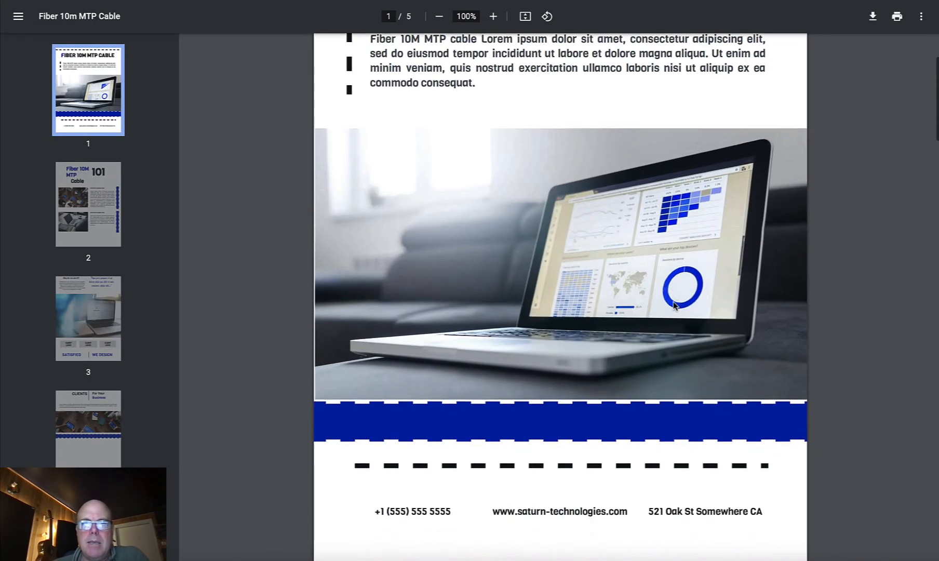
scroll(674, 306, "down", 3)
left_click(699, 1)
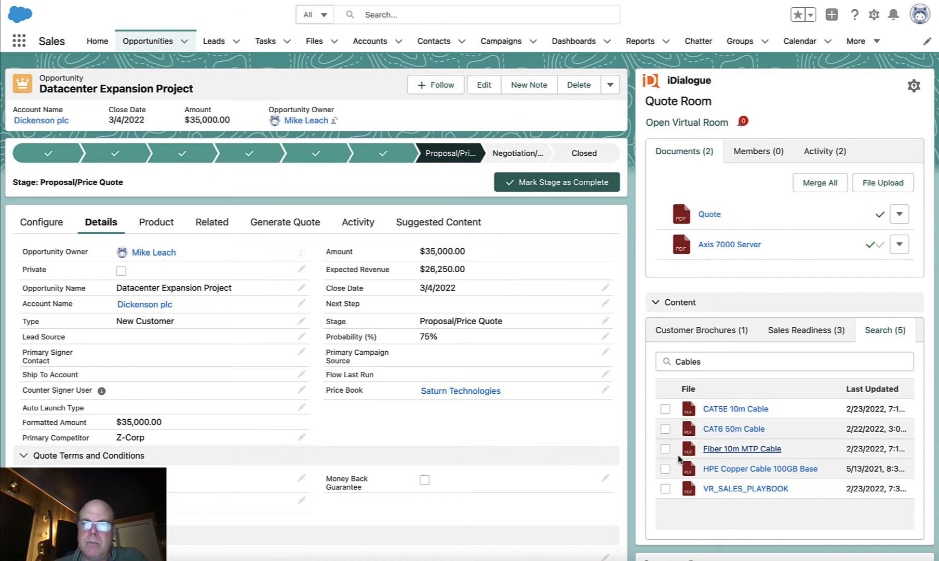
- Add the Fiber 10m MTP Cable and CAT6 50m Cable brochures to the quote room and place CAT6 50m Cable above Fiber 10m MTP Cable
left_click(666, 450)
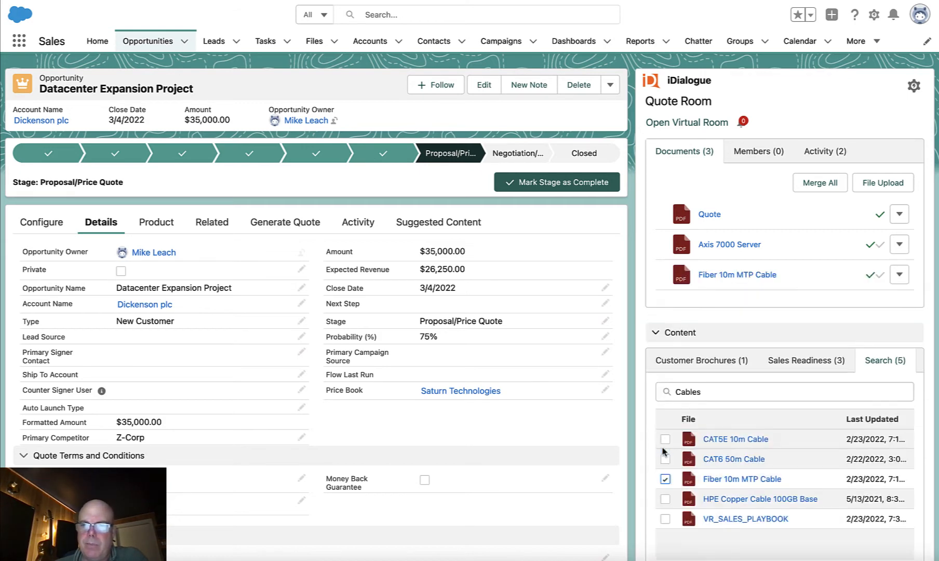
scroll(712, 447, "down", 1)
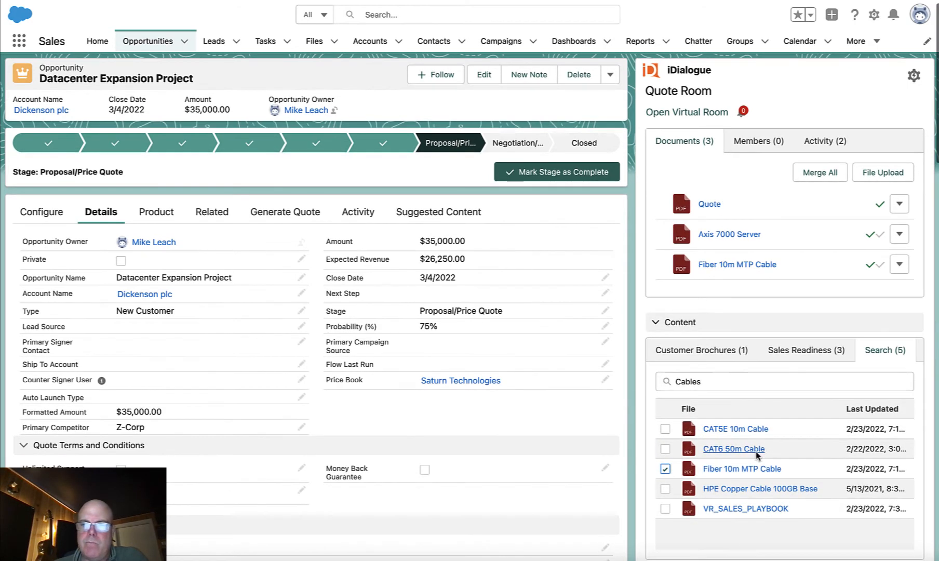
left_click(665, 449)
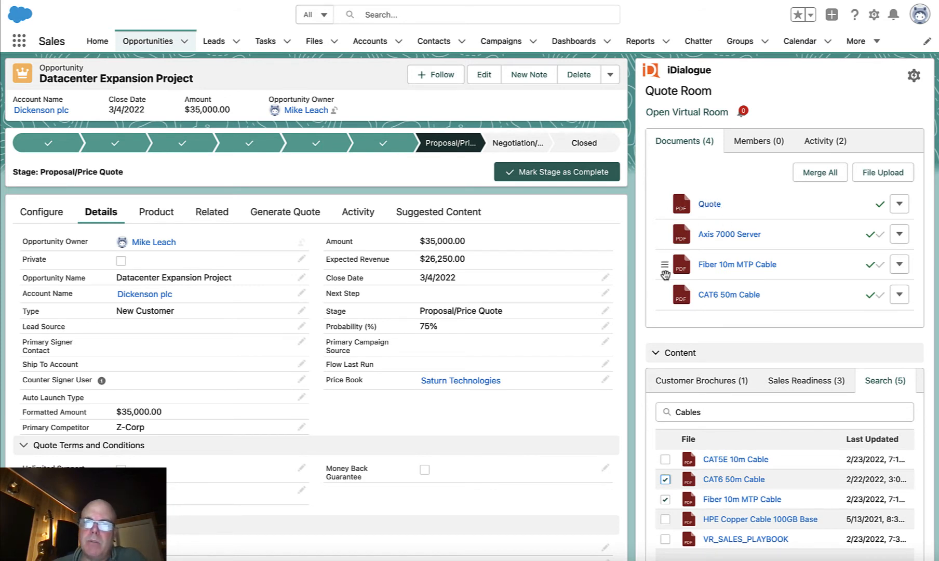
left_click_drag(666, 298, 664, 265)
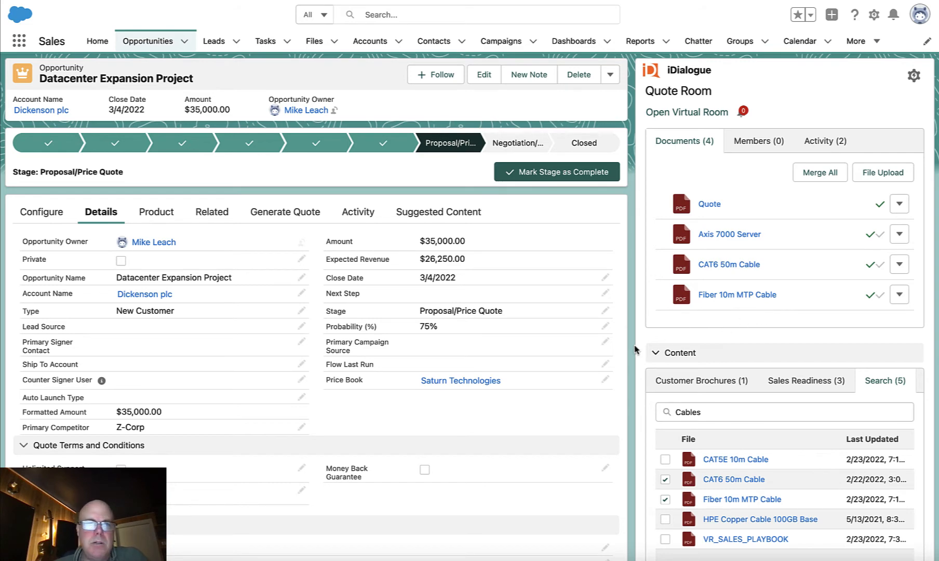
- Show the customer brochures suggested for the opportunity in the quote room's content
scroll(634, 349, "down", 2)
left_click(719, 334)
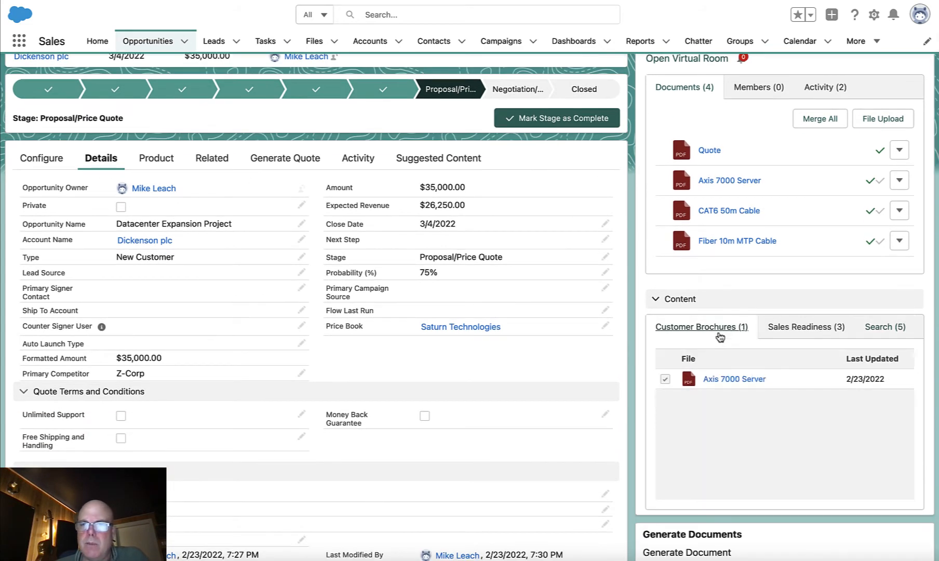
scroll(626, 341, "up", 2)
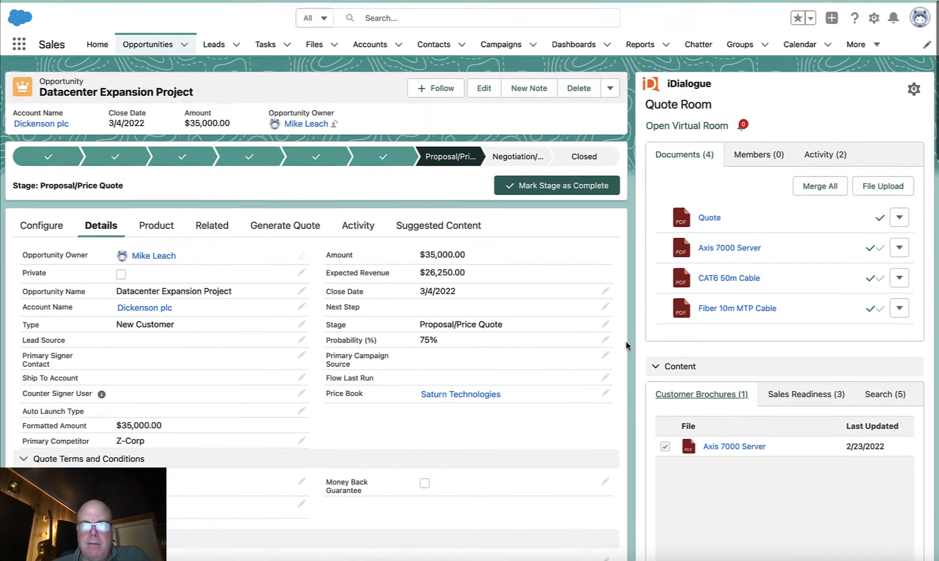
- Select Router 5000 Networking, Vault 8TB Storage and Fiber 10m MTP Cable as additional products for the opportunity and proceed to their line details
left_click(165, 224)
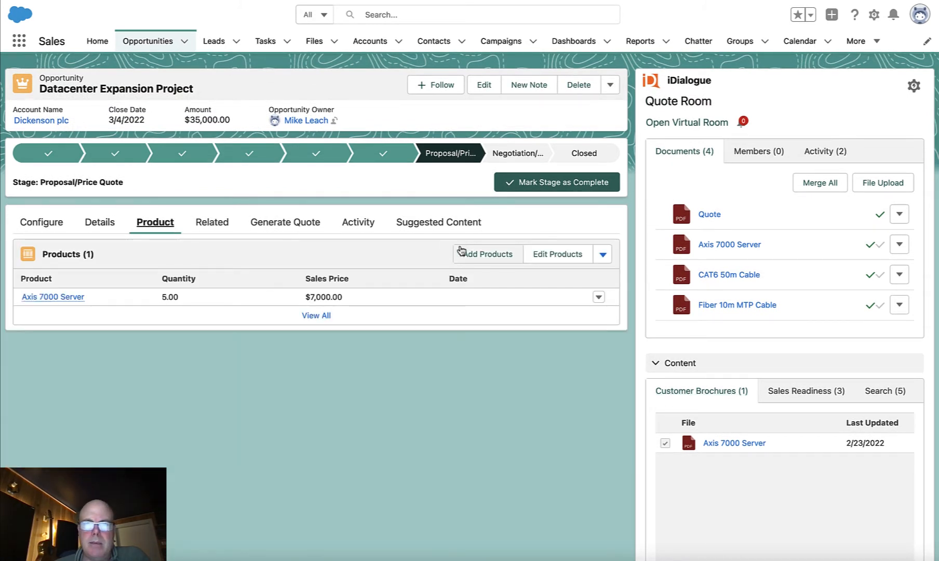
left_click(479, 254)
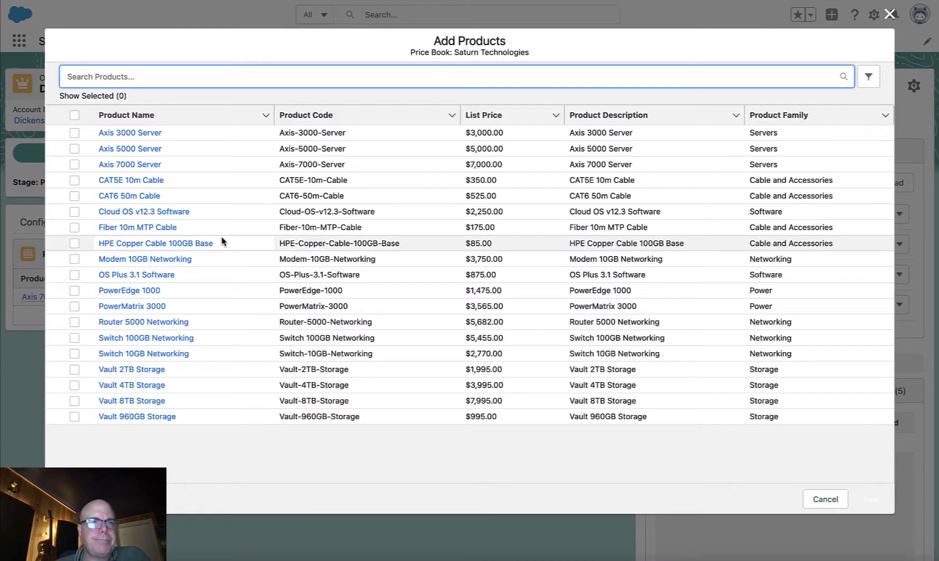
left_click(73, 323)
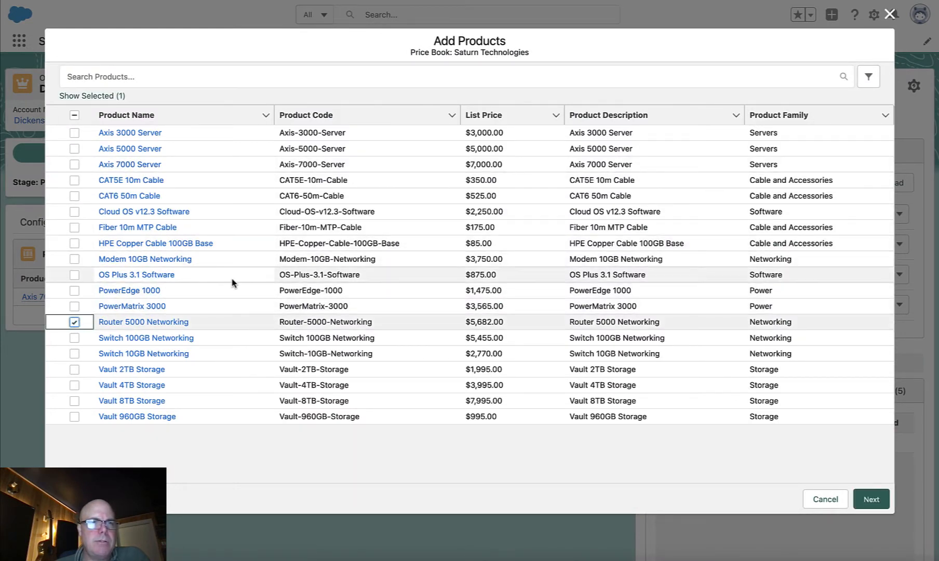
left_click(74, 401)
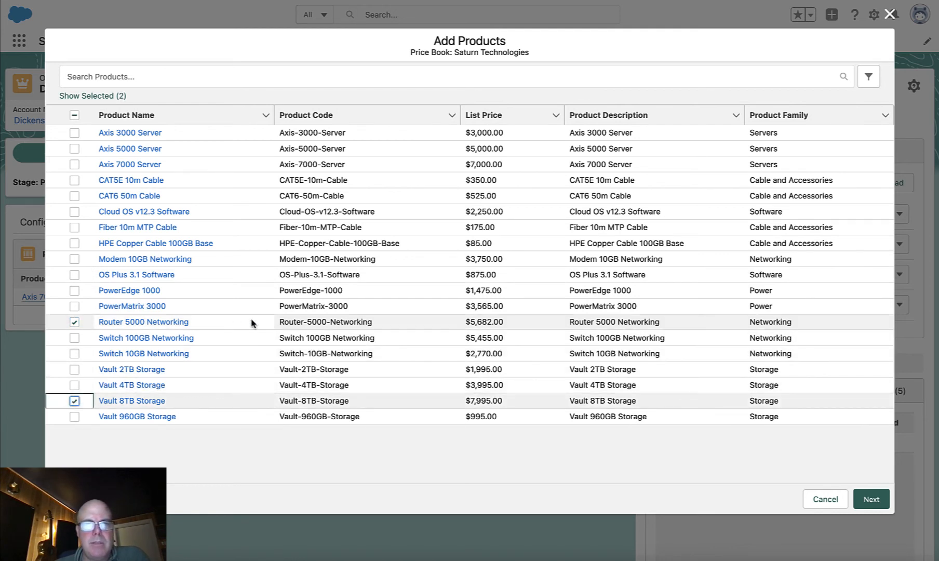
left_click(75, 228)
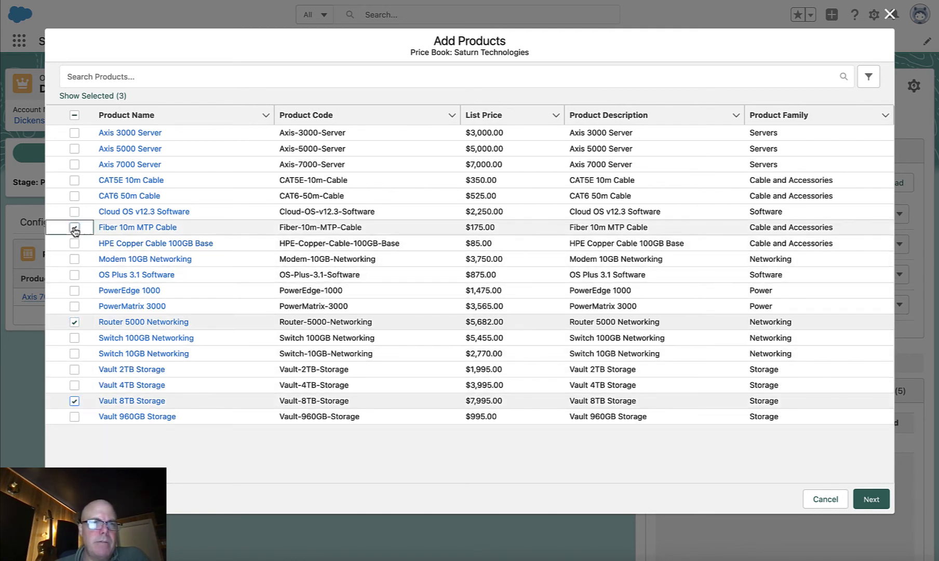
left_click(863, 498)
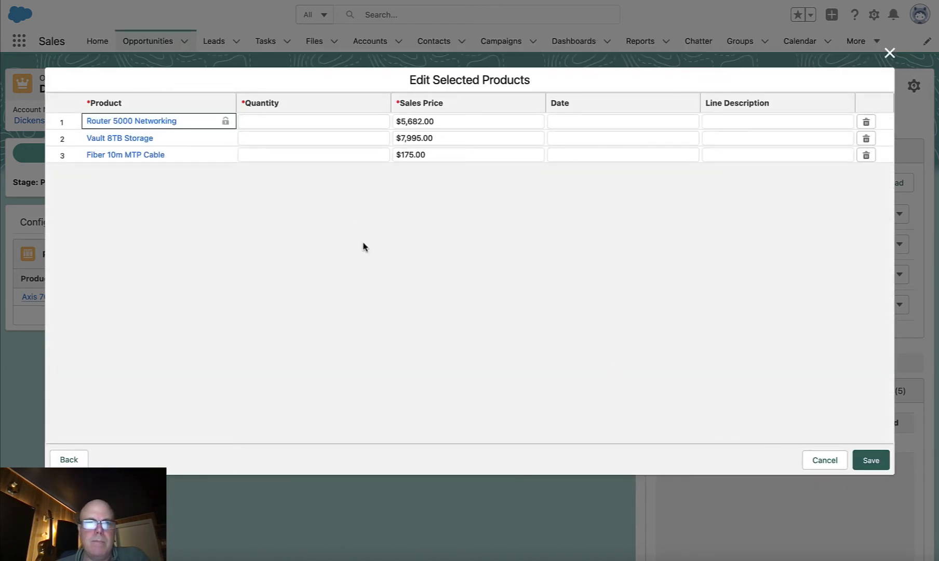
- Set the quantities to 5 for Router 5000 Networking, 5 for Vault 8TB Storage and 10 for Fiber 10m MTP Cable, and save the products
left_click(343, 124)
type("5")
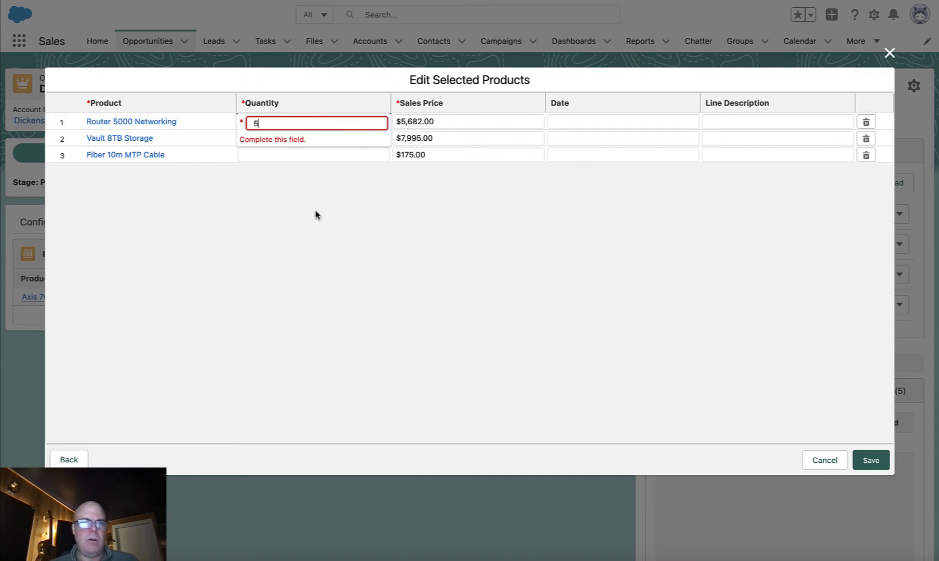
left_click(316, 237)
left_click(301, 141)
type("5")
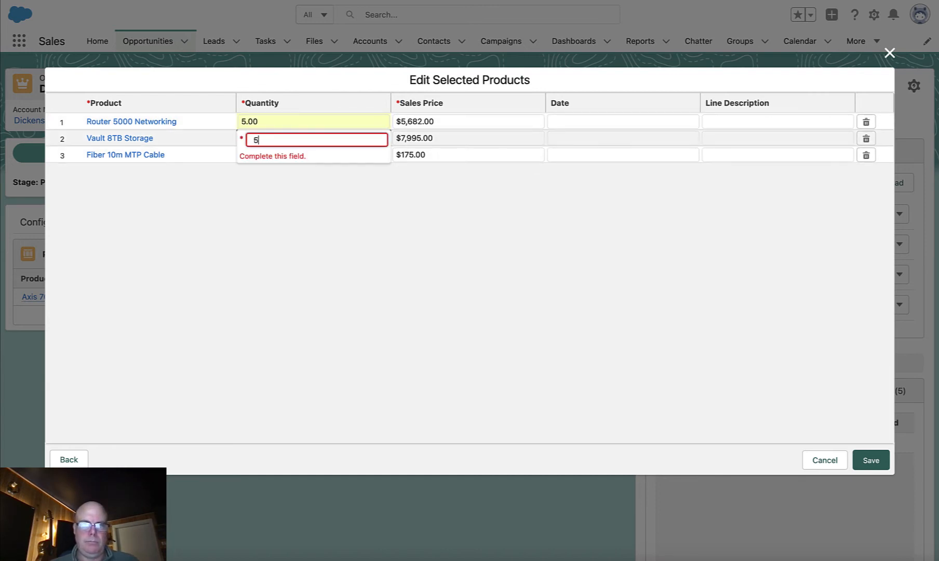
left_click(321, 218)
left_click(297, 155)
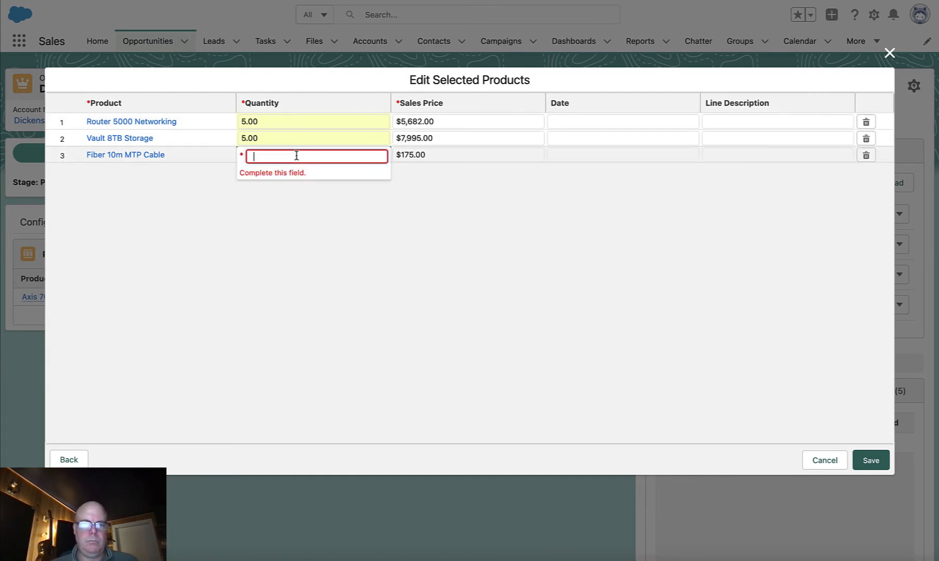
type("10")
left_click(524, 277)
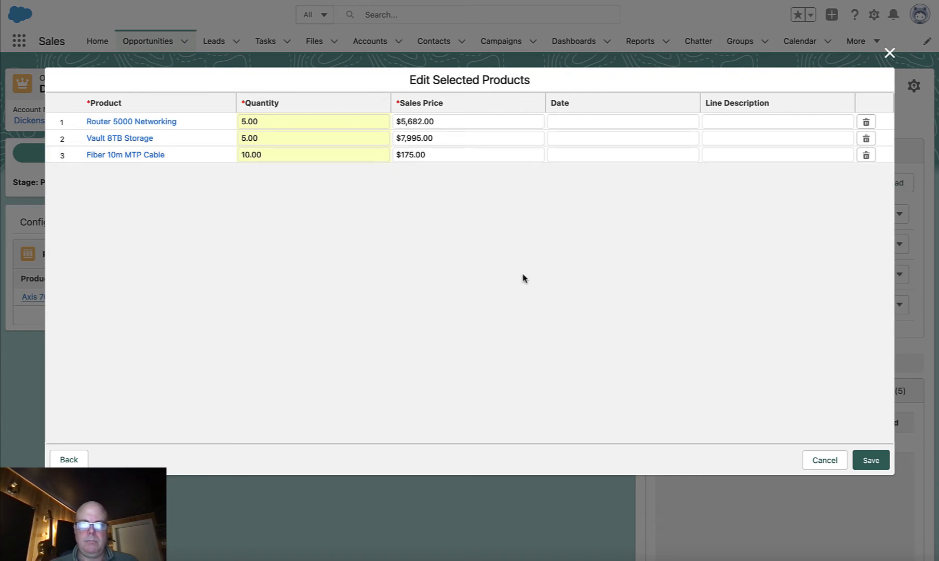
left_click(870, 460)
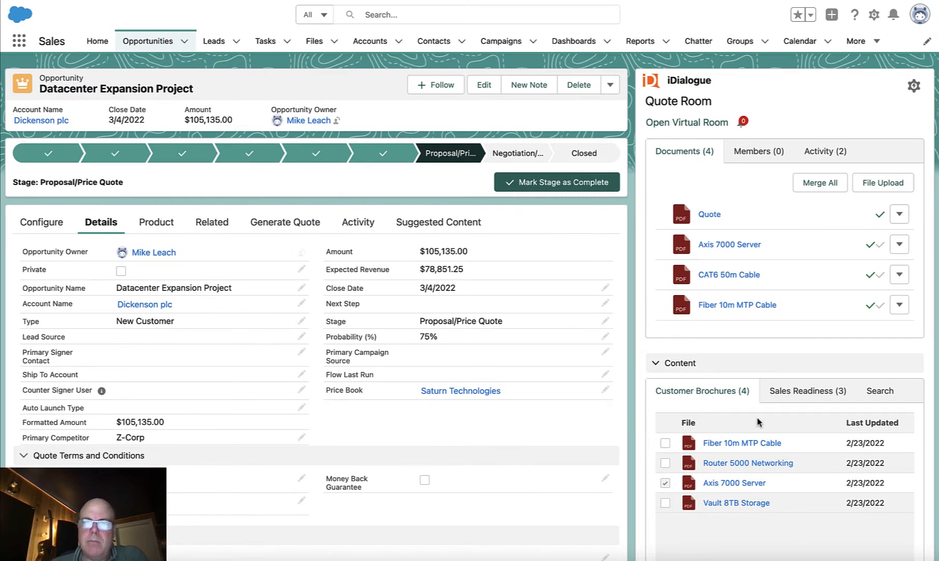
- Preview the Router 5000 Networking brochure and add the Fiber 10m MTP Cable, Router 5000 Networking and Vault 8TB Storage customer brochures to the quote room
left_click(739, 472)
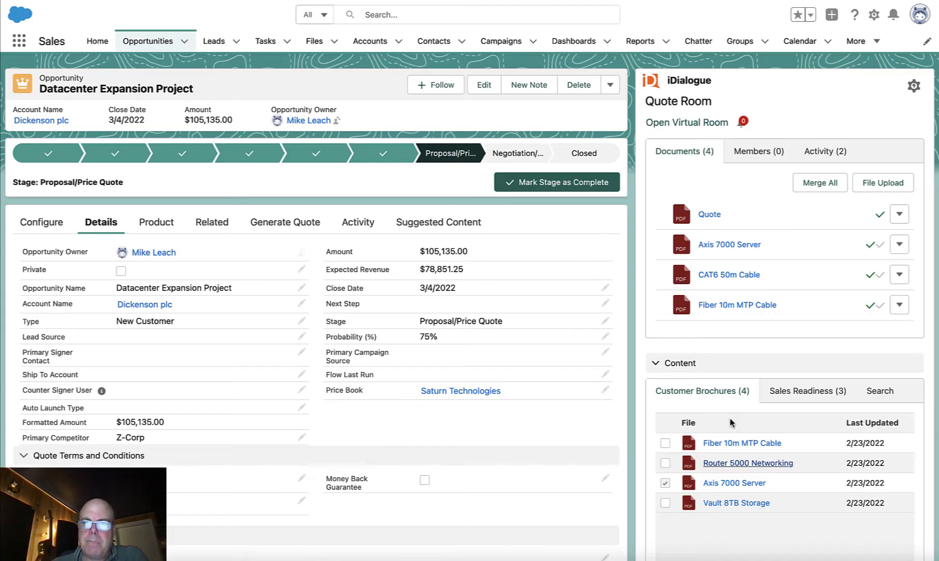
left_click(664, 444)
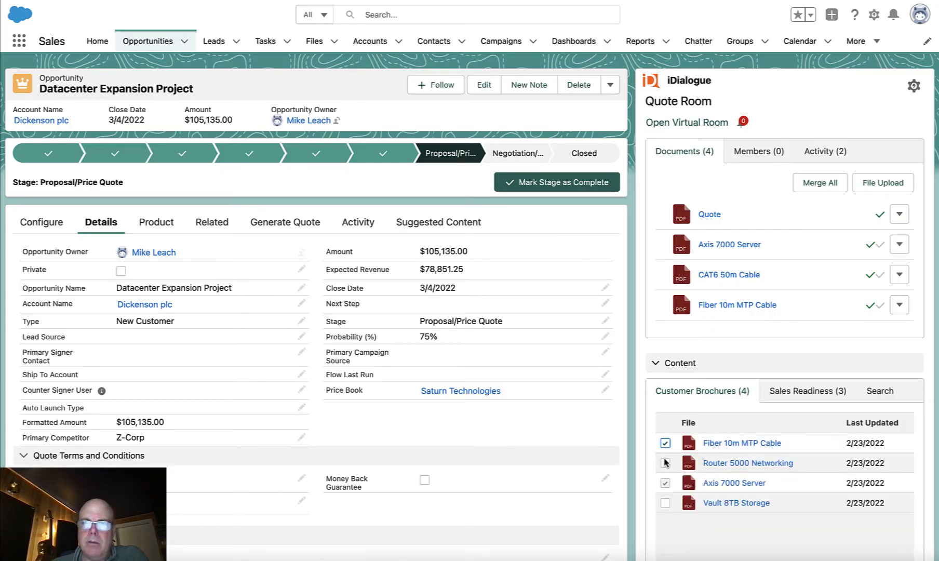
left_click(665, 463)
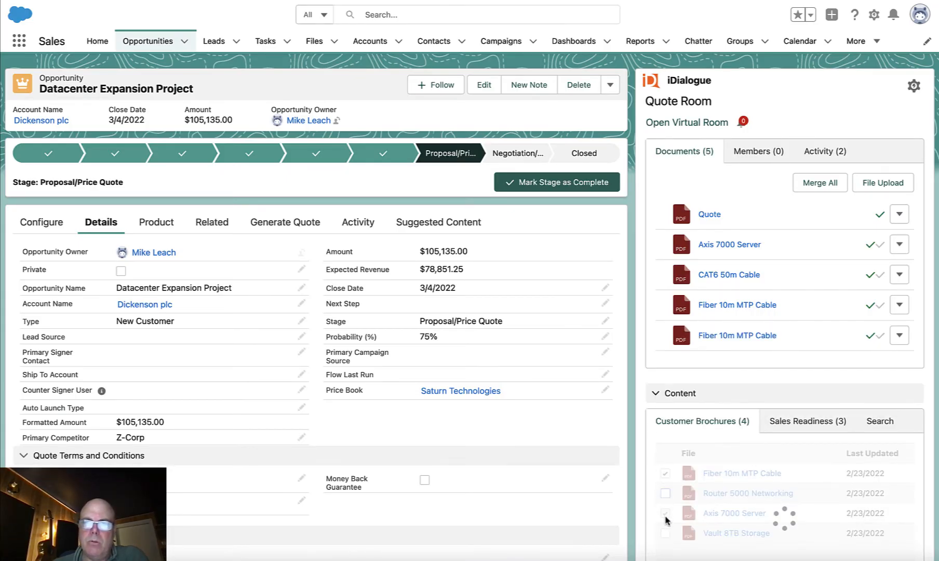
scroll(658, 522, "down", 1)
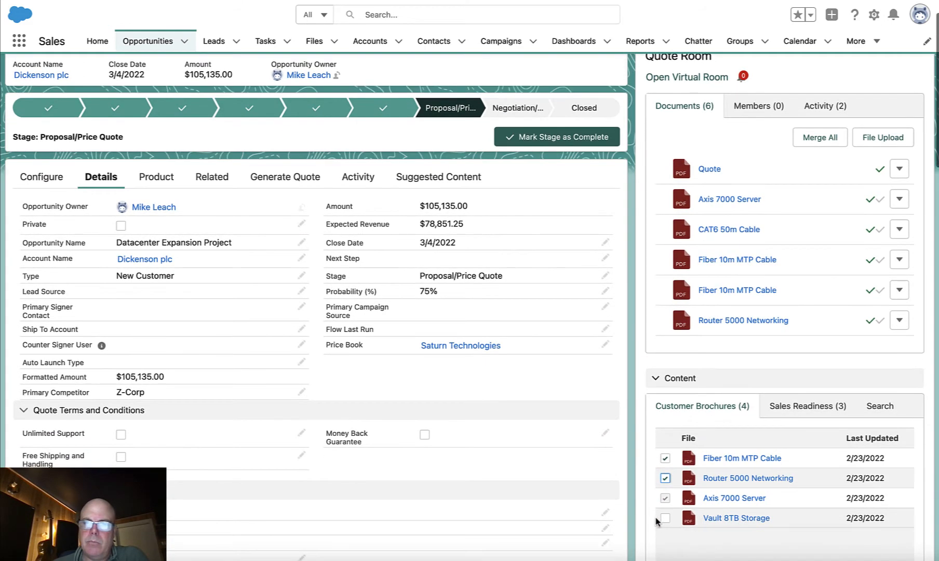
left_click(665, 519)
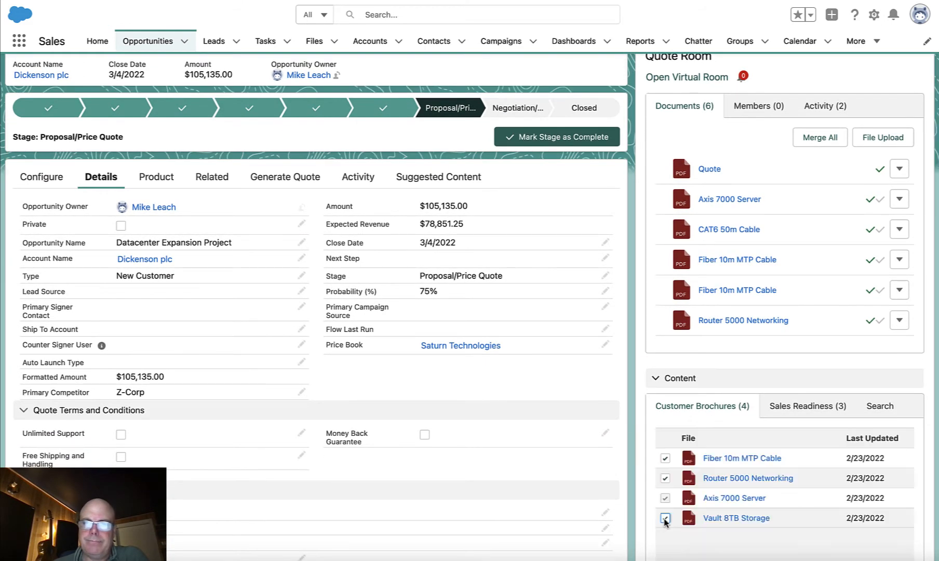
scroll(736, 455, "up", 1)
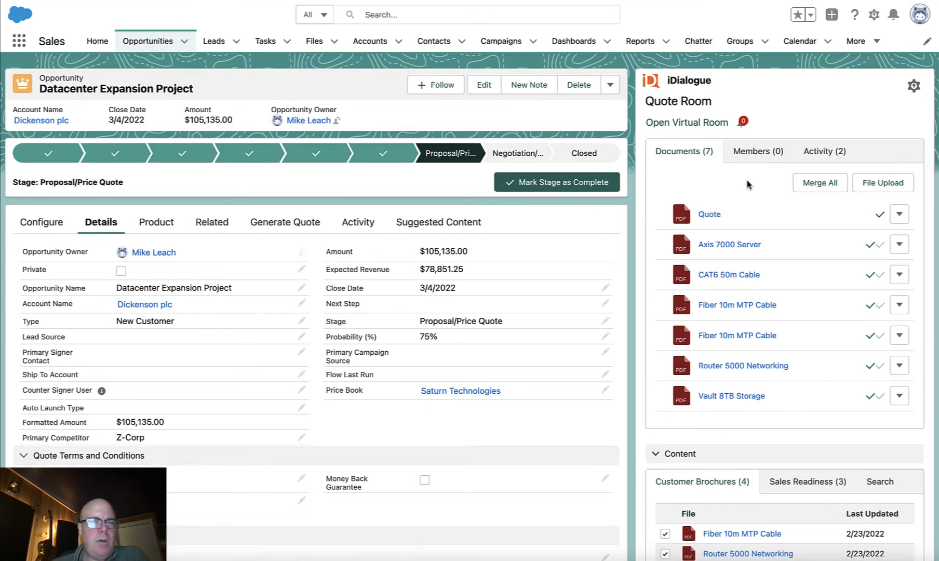
- Merge the opportunity record with all merge templates in the quote room and review the line items and terms in the regenerated quote
left_click(819, 188)
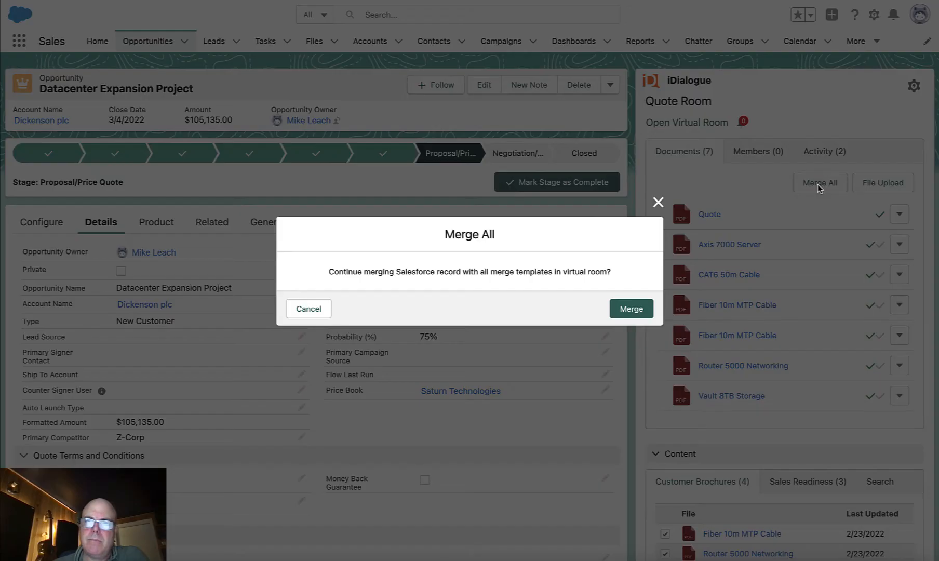
left_click(632, 307)
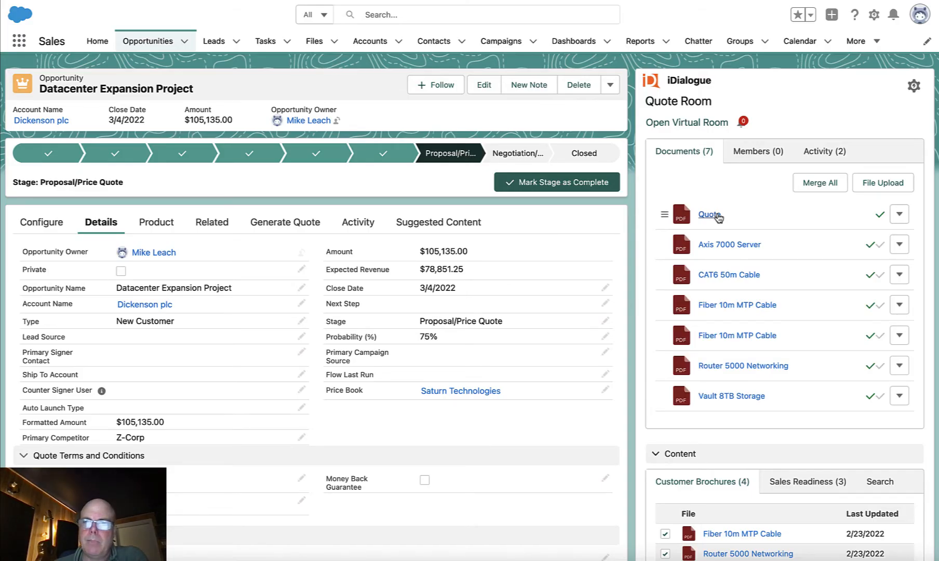
left_click(717, 215)
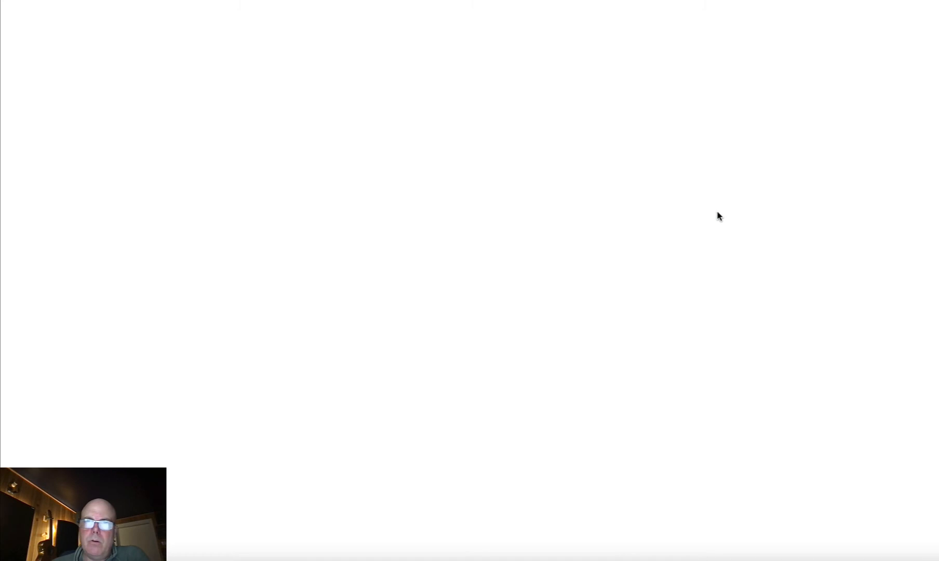
scroll(671, 302, "down", 3)
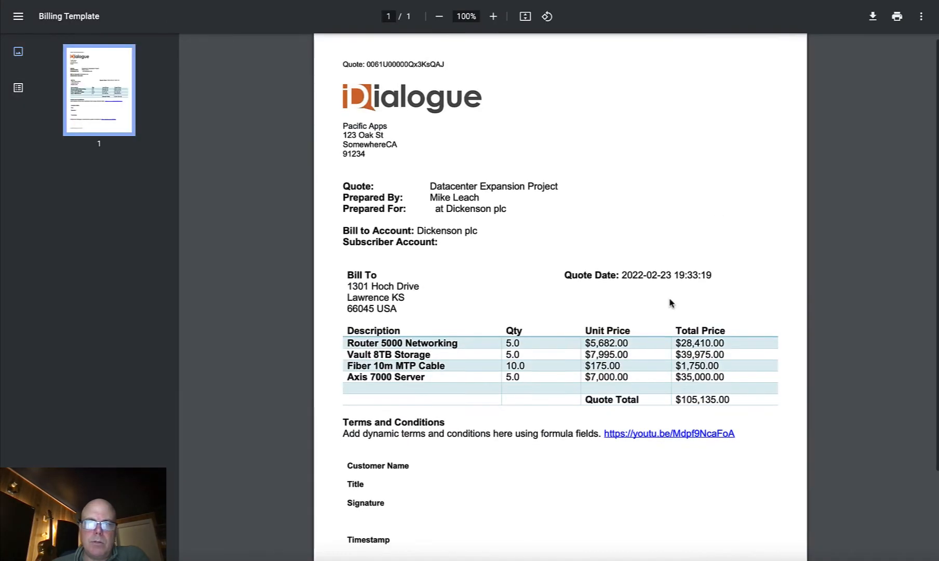
scroll(671, 302, "down", 2)
scroll(670, 301, "up", 2)
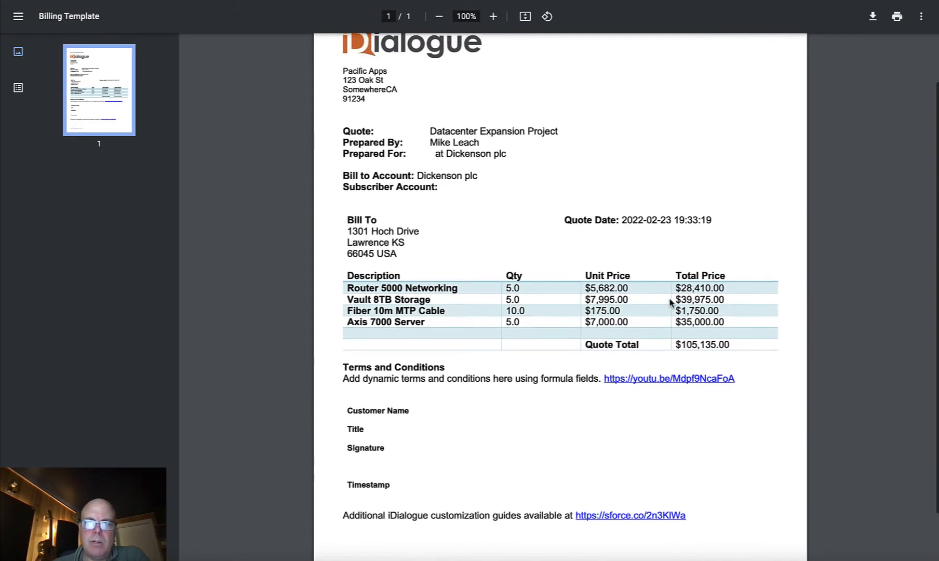
scroll(670, 302, "up", 1)
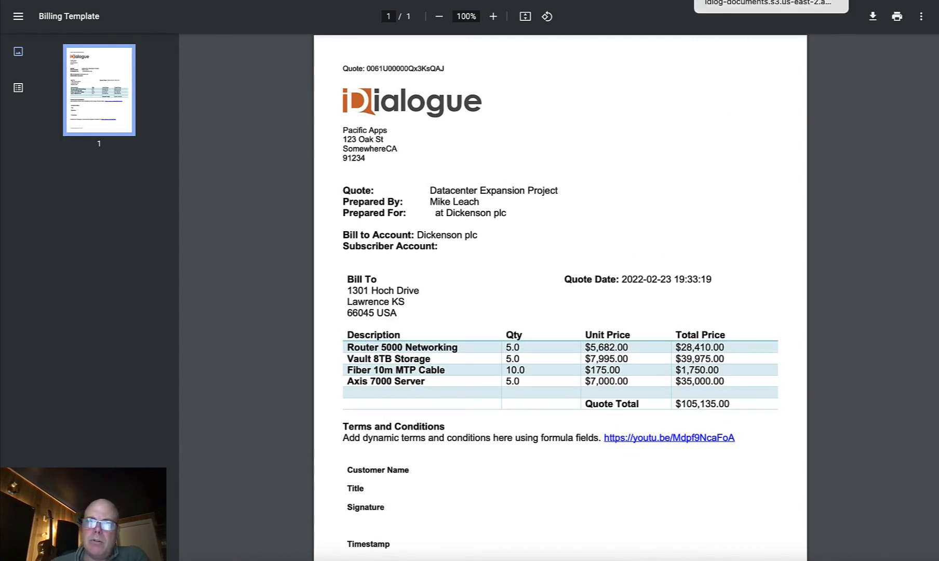
- Return to the opportunity, view the quote room's file upload dialog without uploading anything, and open the virtual room
left_click(754, 0)
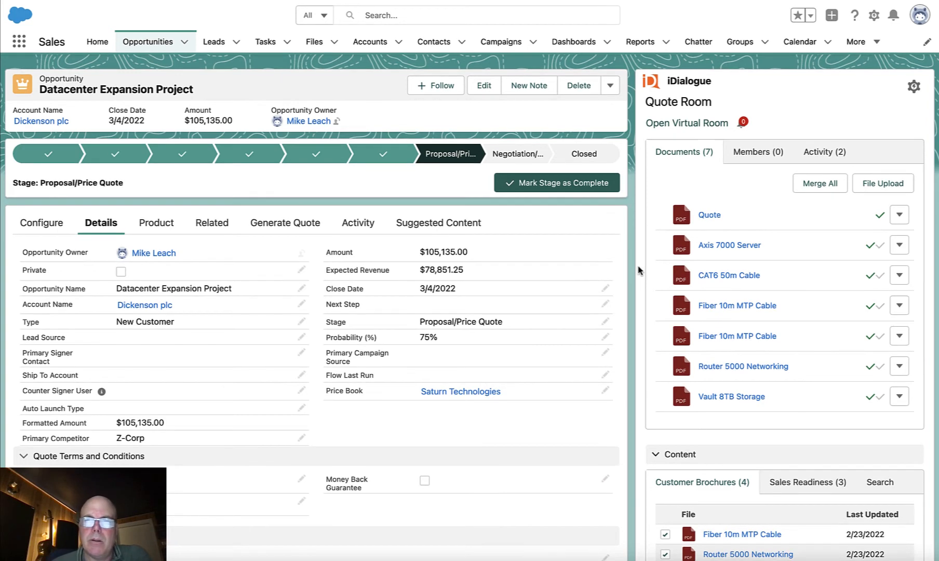
left_click(882, 185)
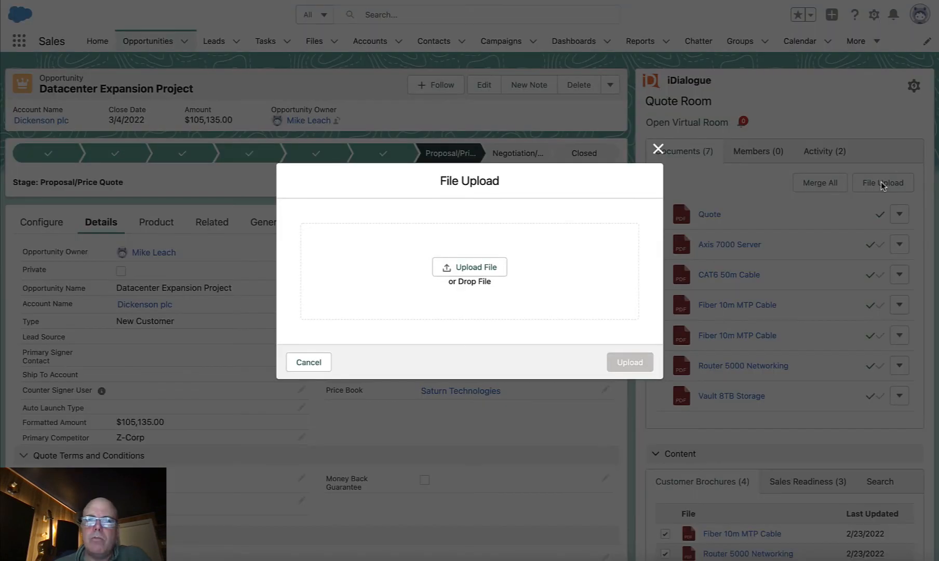
left_click(658, 151)
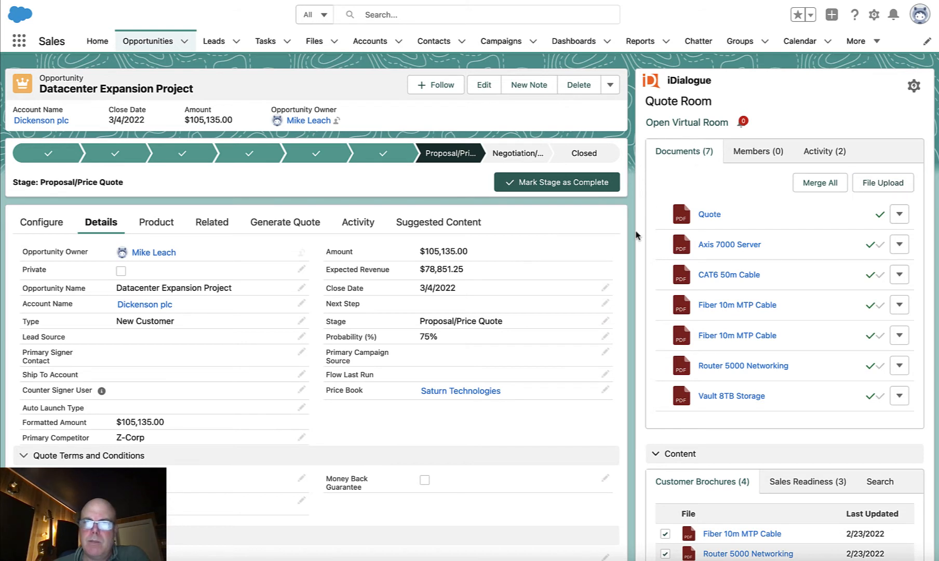
left_click(685, 125)
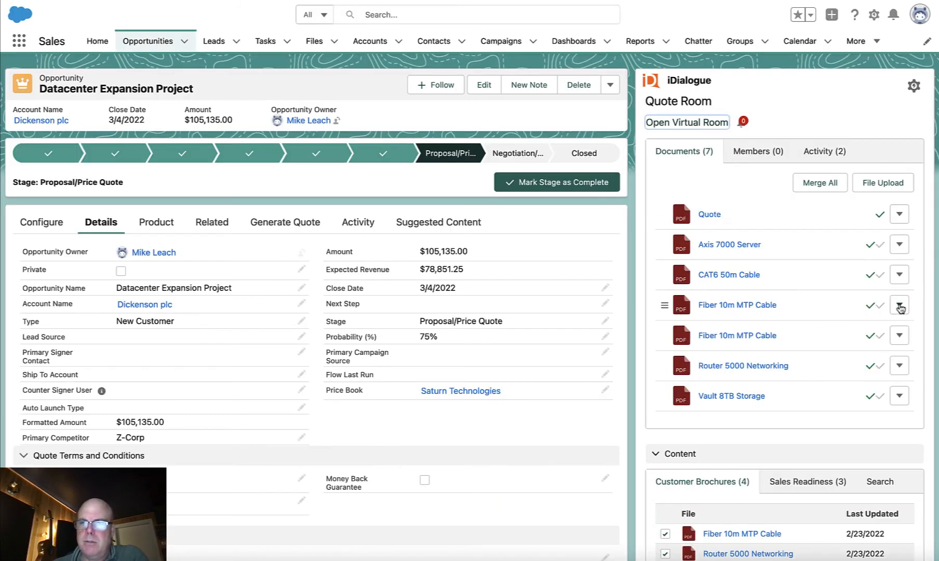
- Remove the duplicate Fiber 10m MTP Cable document from the quote room and move Router 5000 Networking and Vault 8TB Storage directly below Axis 7000 Server
left_click(899, 306)
left_click(847, 431)
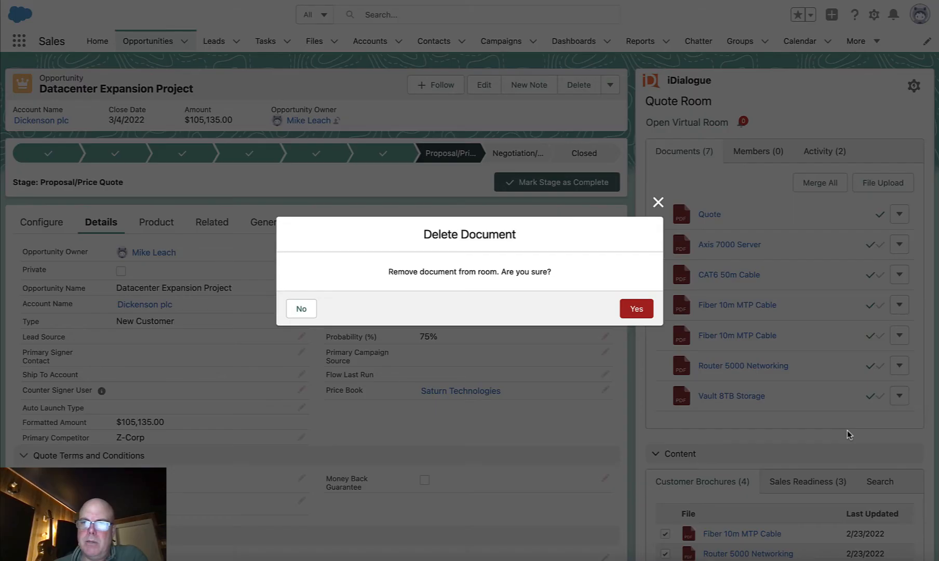
left_click(642, 310)
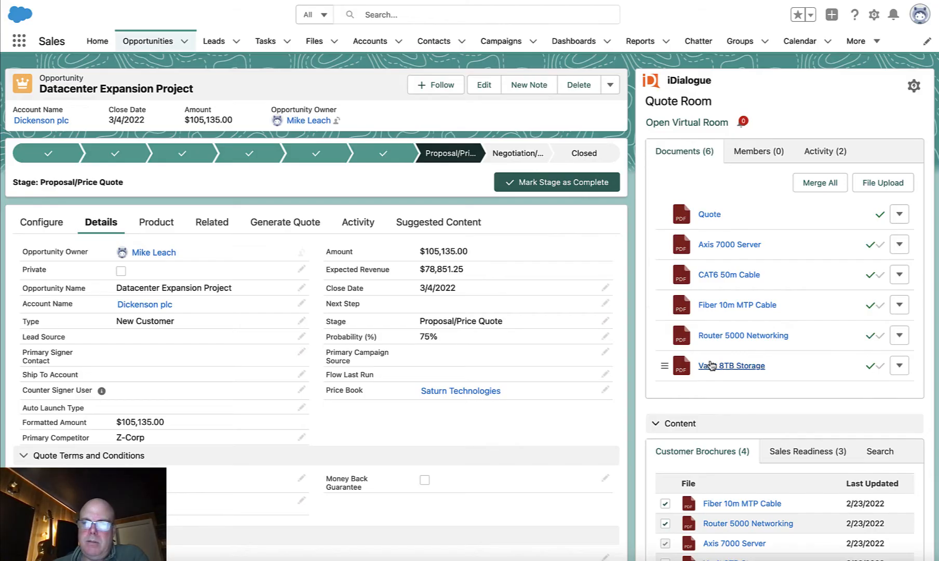
left_click_drag(664, 335, 665, 283)
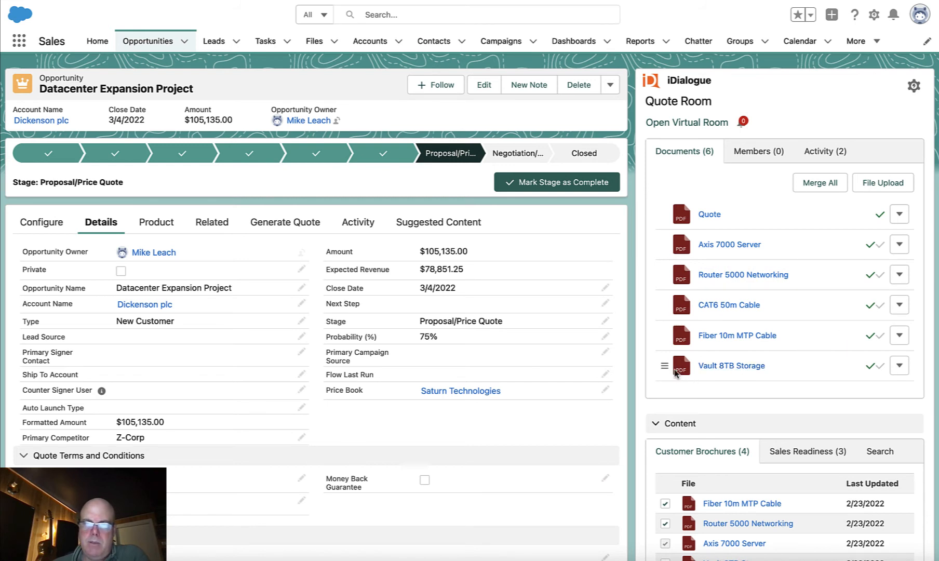
left_click_drag(664, 366, 667, 307)
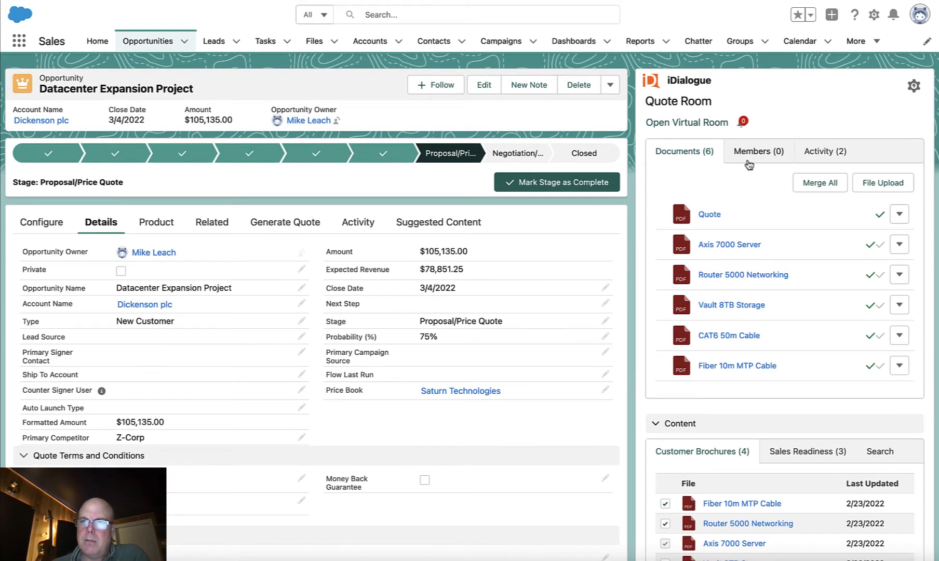
- Select the listed contact as a new quote room member with the role Signer 1 and proceed to the invitation message
left_click(752, 156)
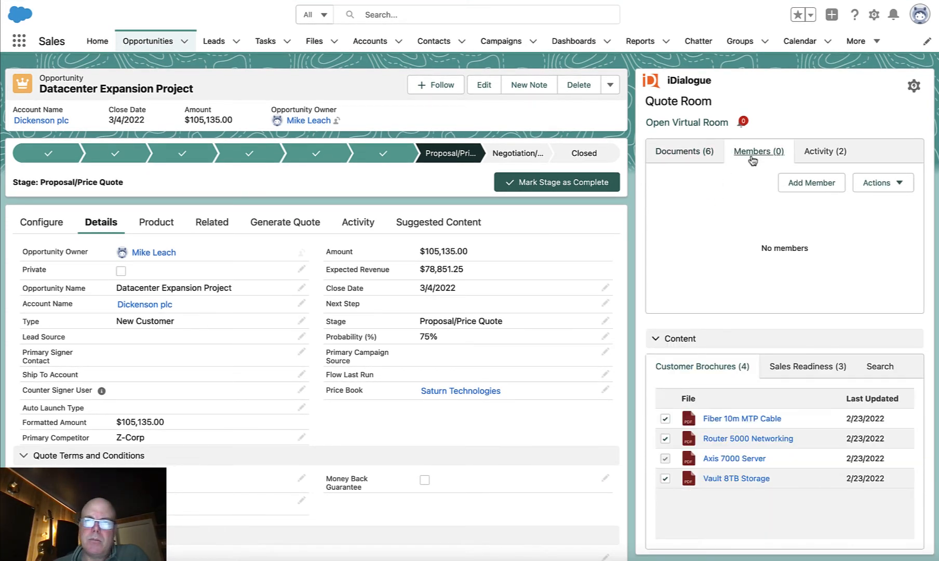
left_click(819, 184)
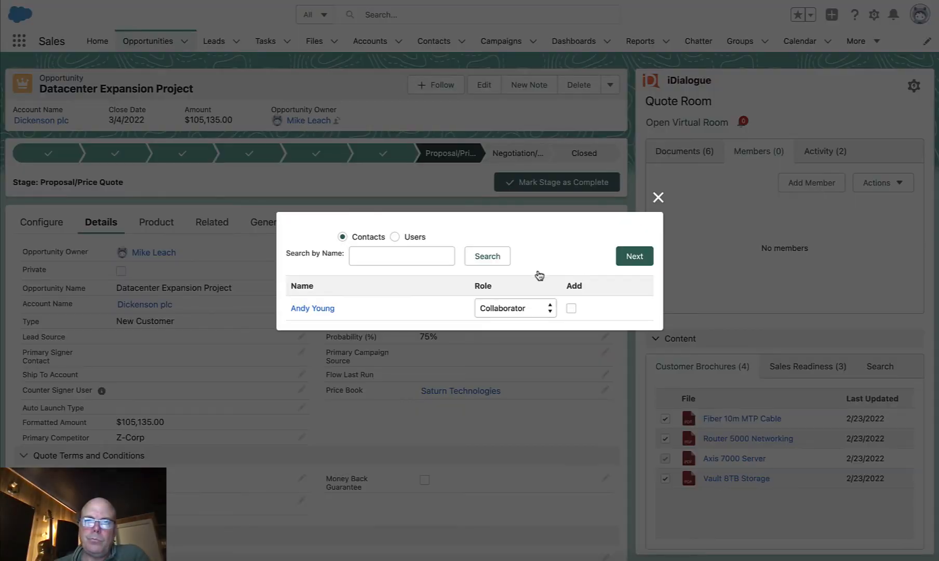
left_click(510, 309)
left_click(507, 336)
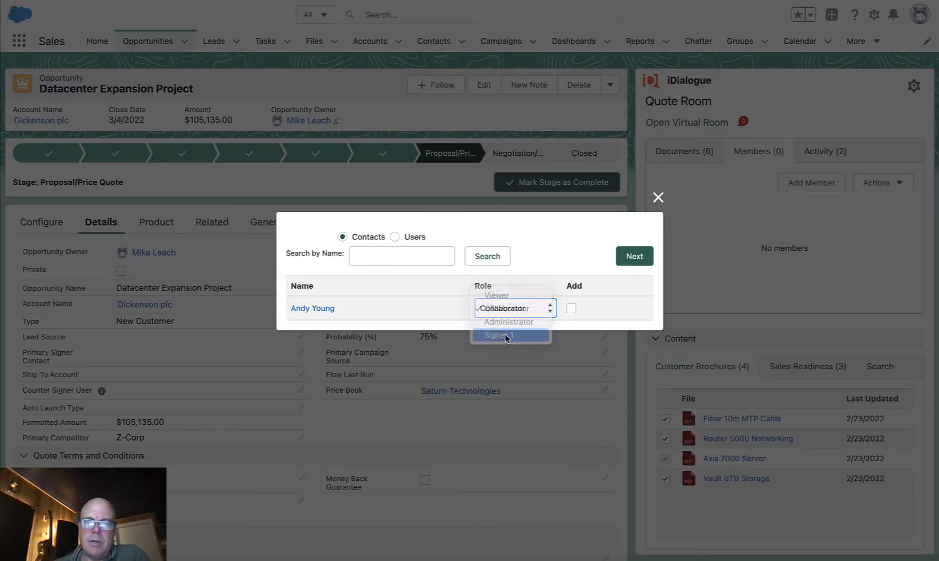
left_click(571, 309)
left_click(631, 257)
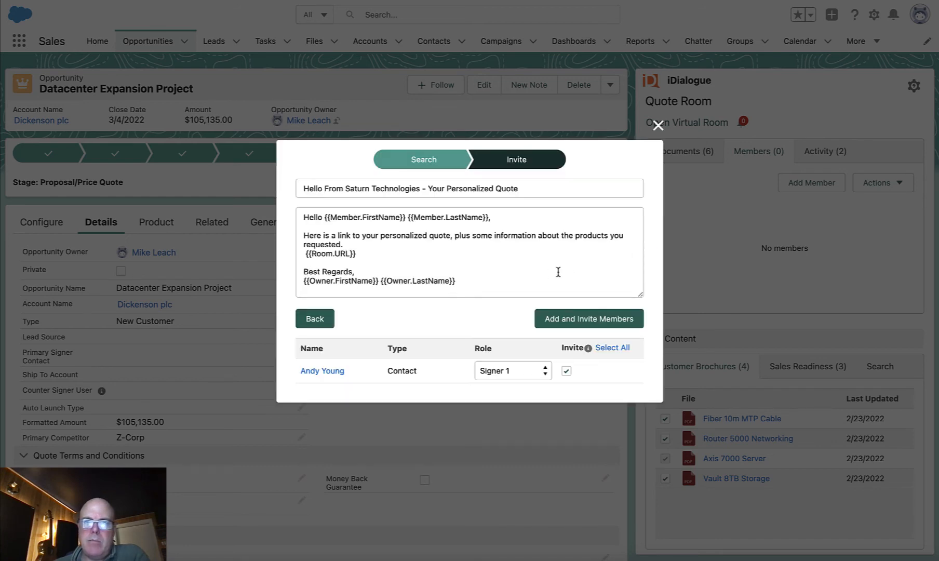
- Insert a line break before the room URL in the invitation message, and add and invite the member
left_click(491, 247)
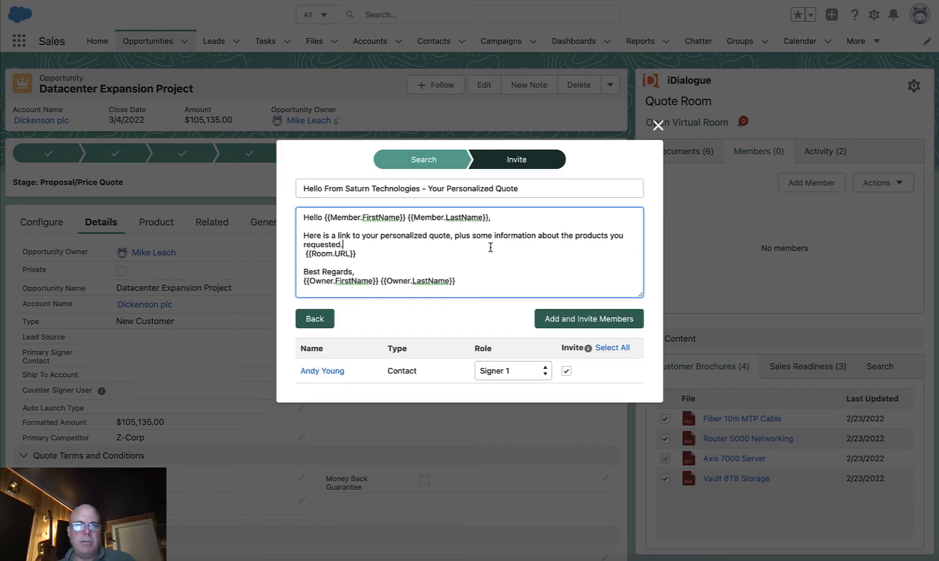
key("Return")
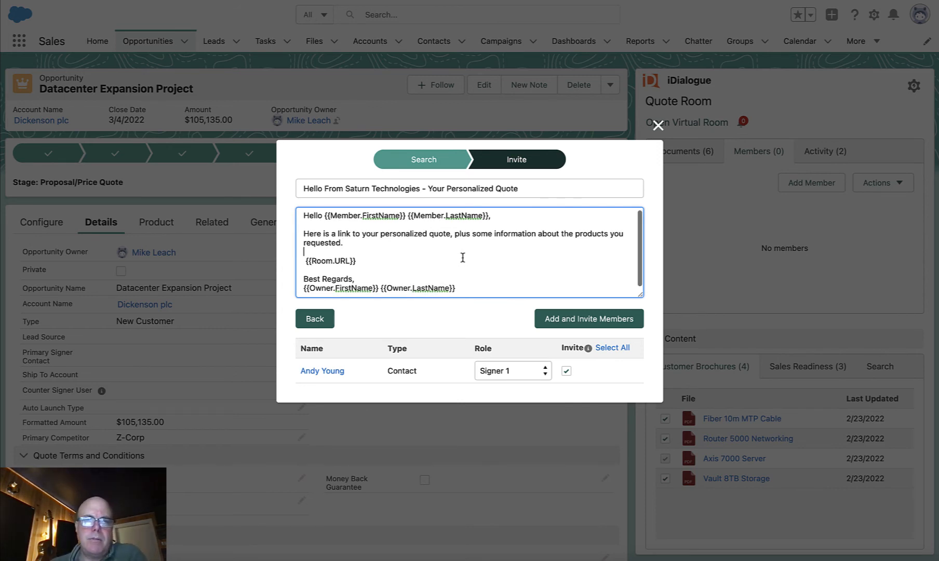
left_click(591, 323)
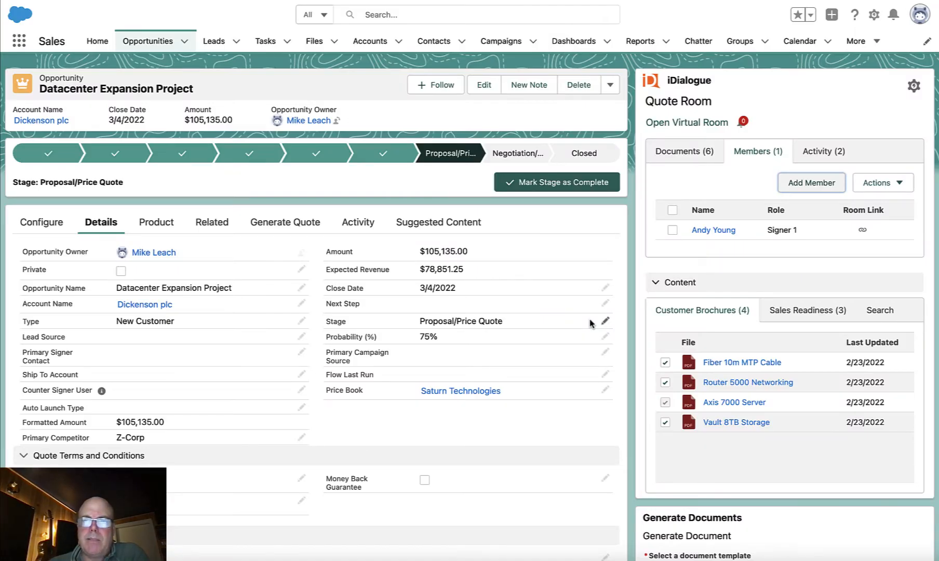
left_click(771, 254)
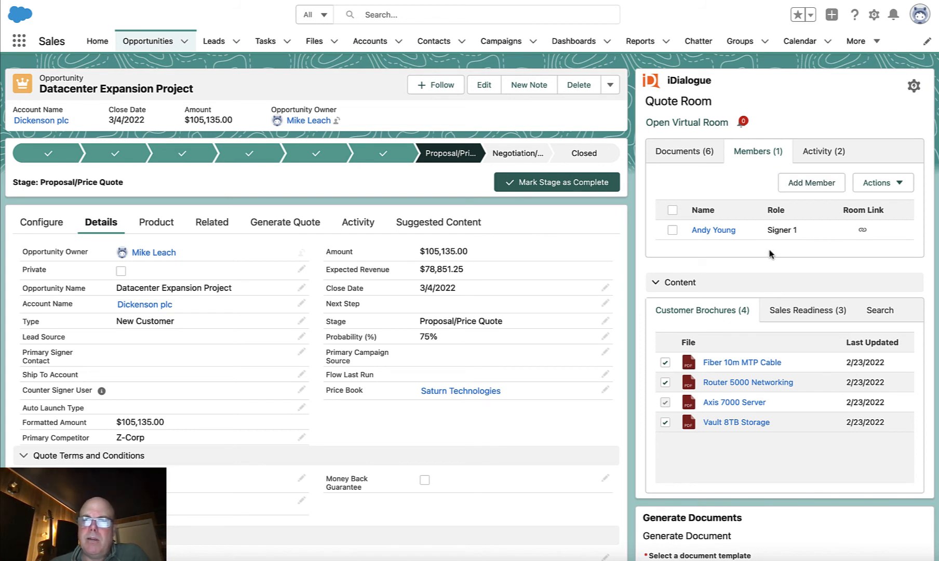
- Copy the invited member's room link, open it in a new browser tab and read the personalized greeting
left_click(863, 230)
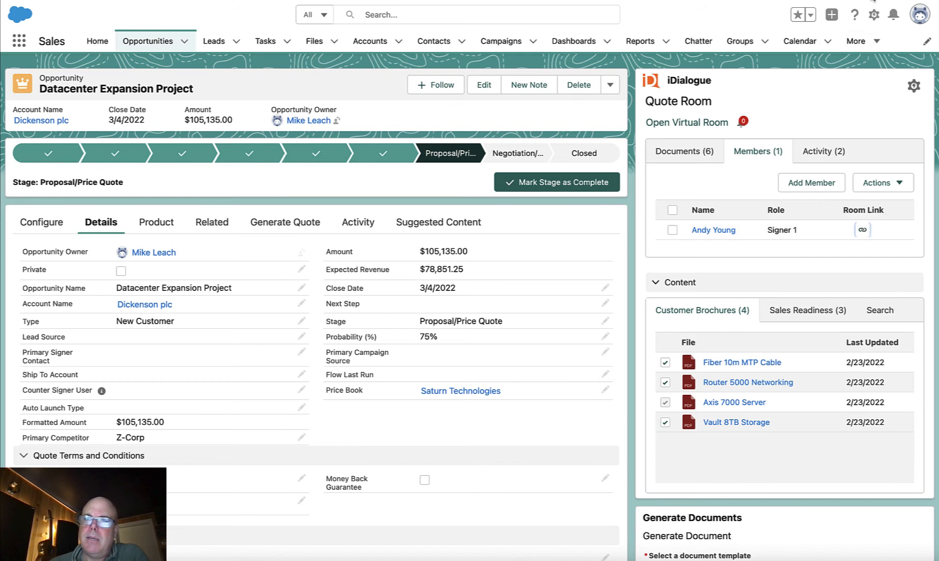
key("super+t")
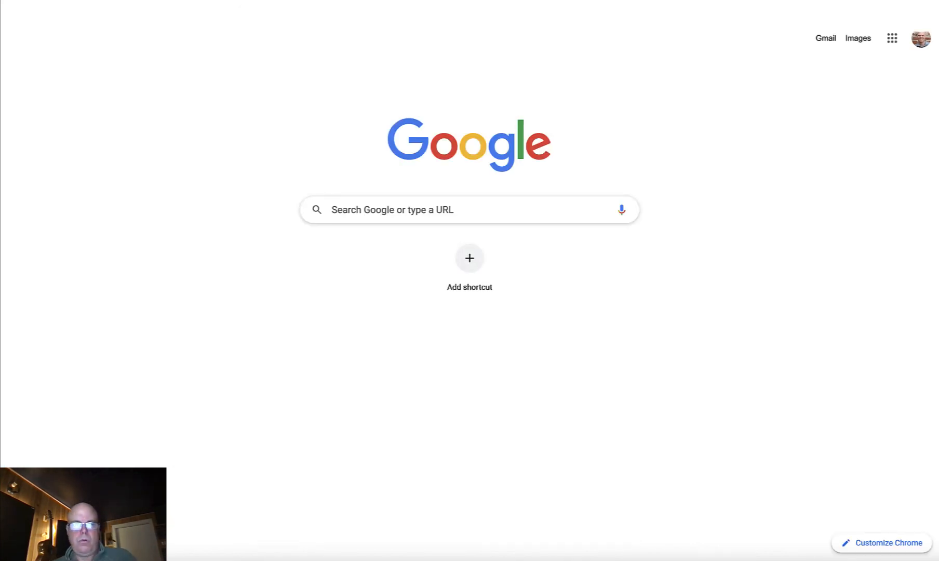
key("super+v")
key("Return")
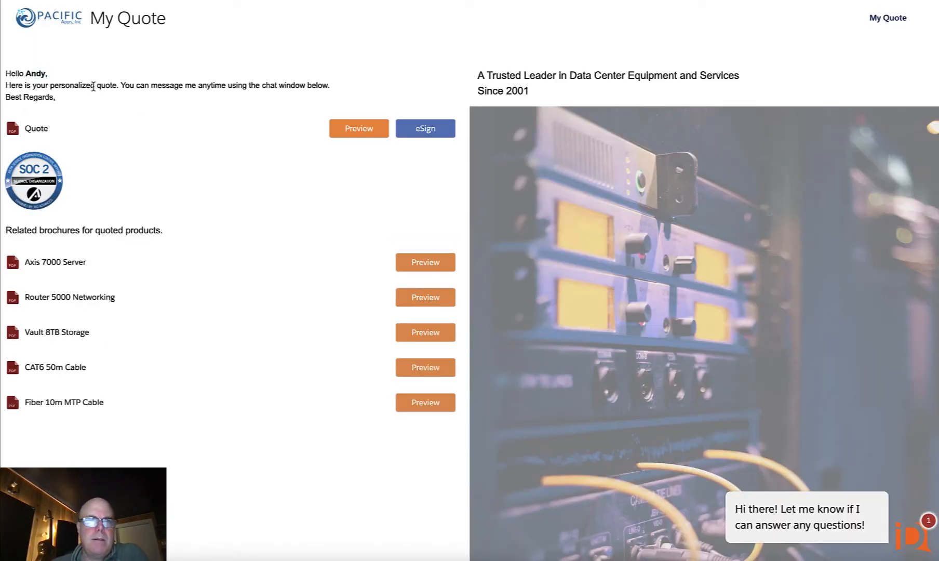
left_click_drag(140, 86, 228, 84)
left_click(228, 83)
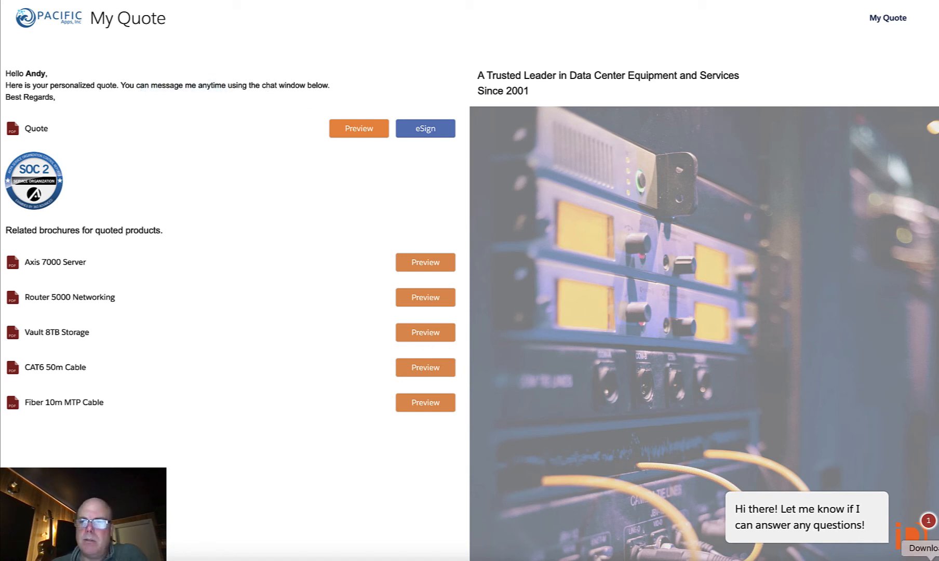
- Open the customer room's chat window and preview the Axis 7000 Server, Router 5000 Networking and CAT6 50m Cable brochures and the quote
left_click(913, 539)
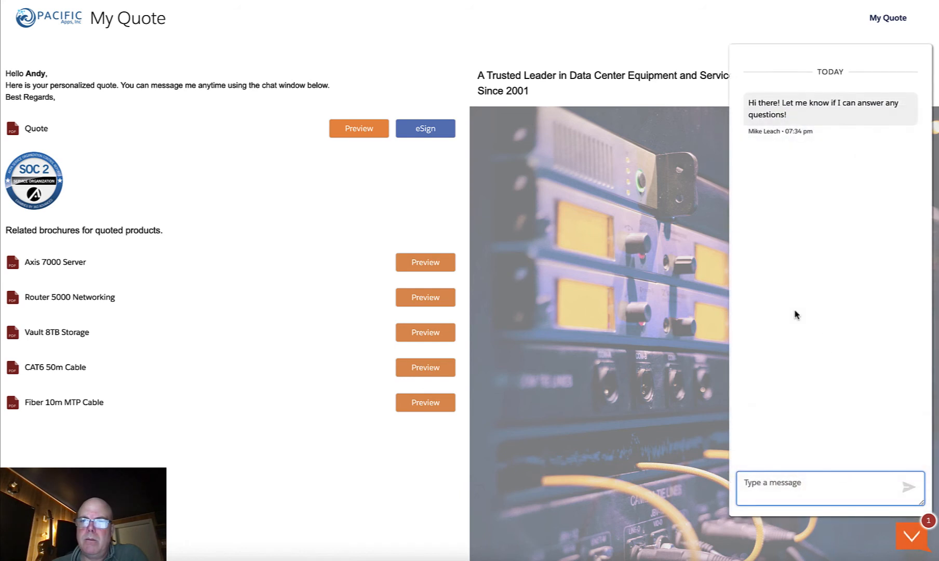
left_click(330, 436)
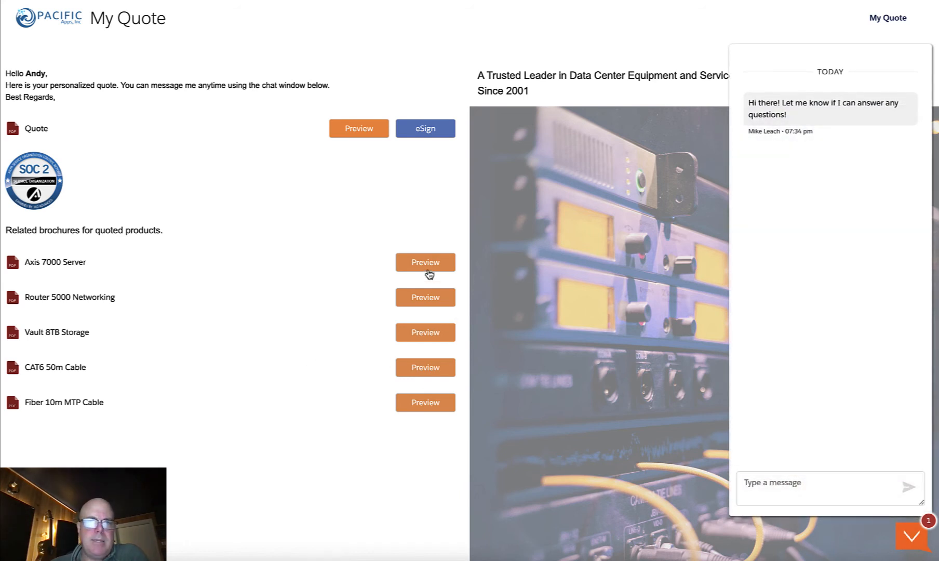
left_click(429, 264)
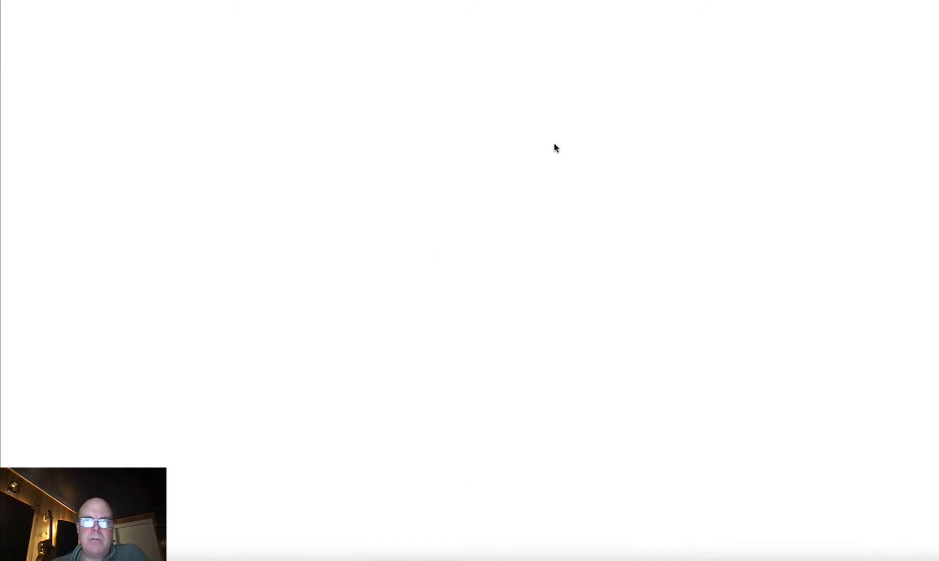
key("ctrl+w")
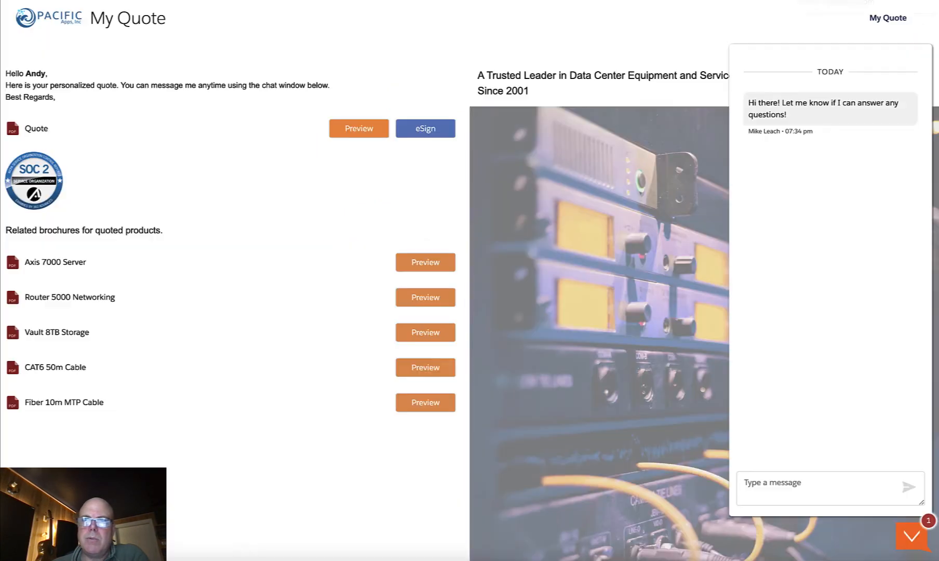
left_click(418, 301)
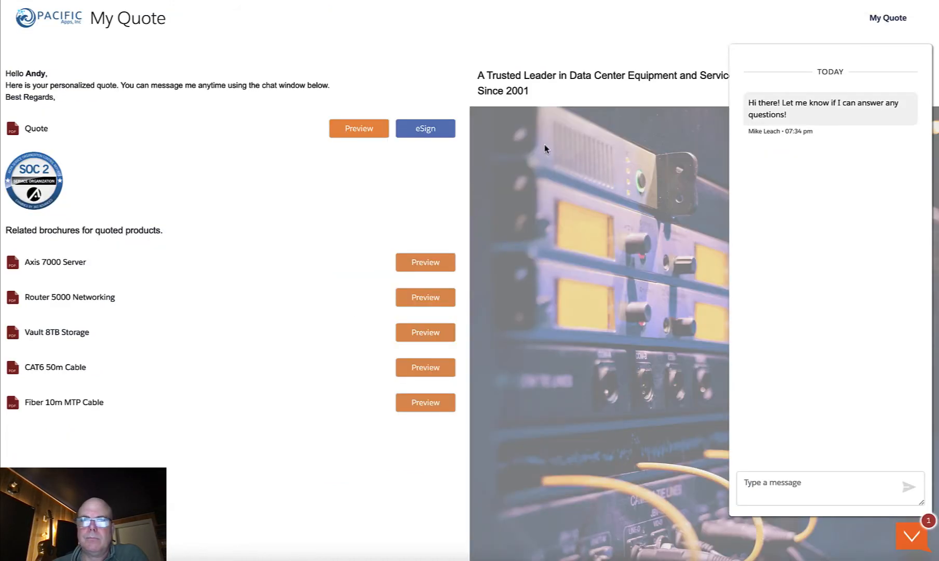
left_click(414, 370)
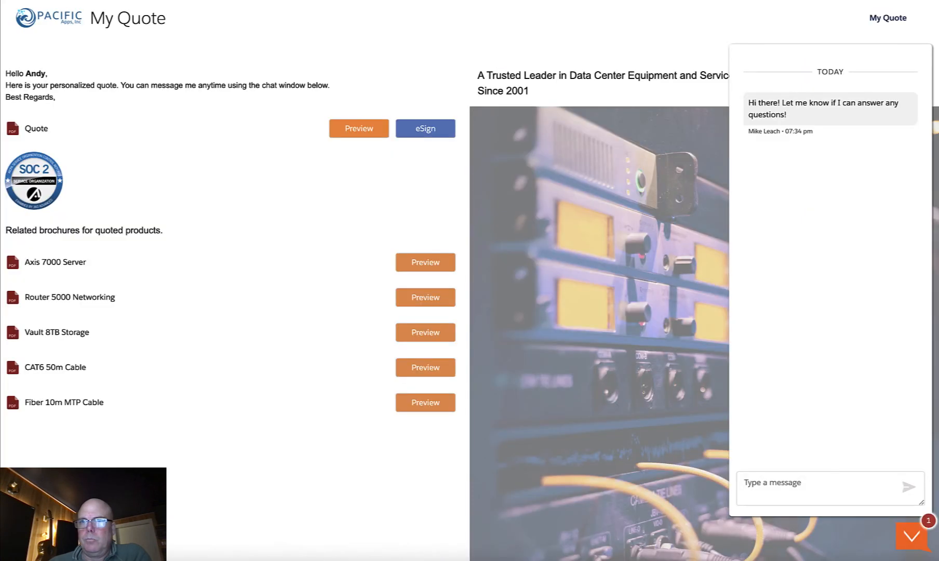
left_click(362, 134)
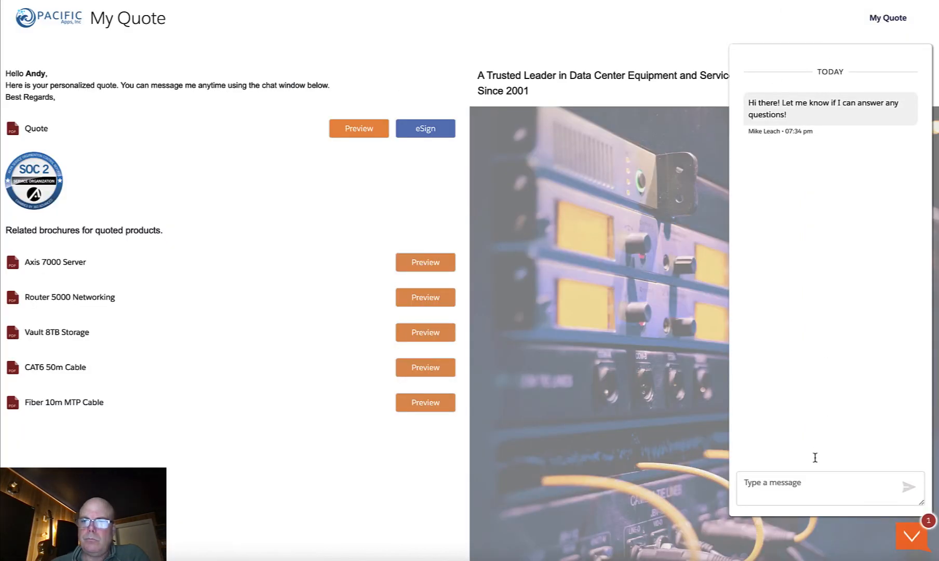
- Send the chat message "Looks good!" from the customer's quote room and close the chat window
left_click(808, 491)
type("Looks good!")
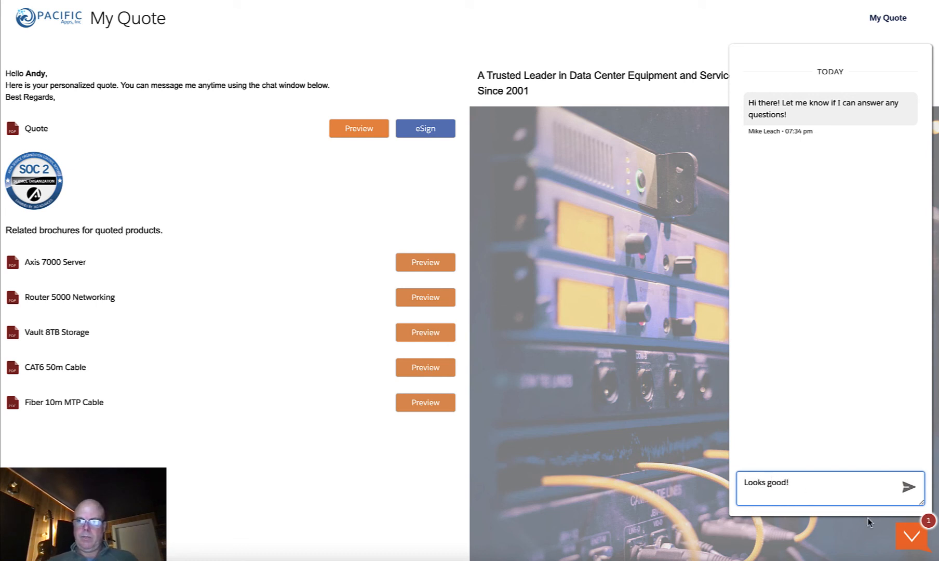
left_click(907, 487)
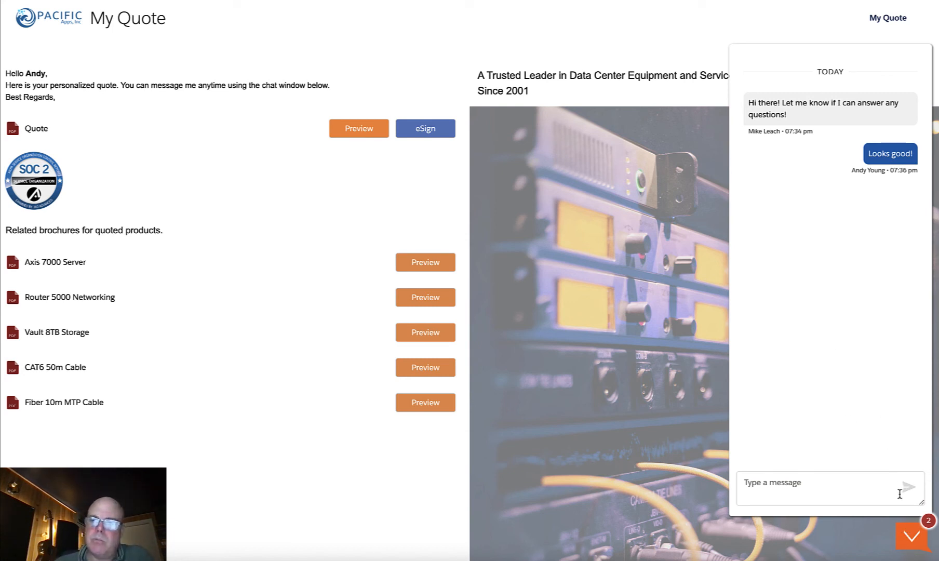
left_click(910, 540)
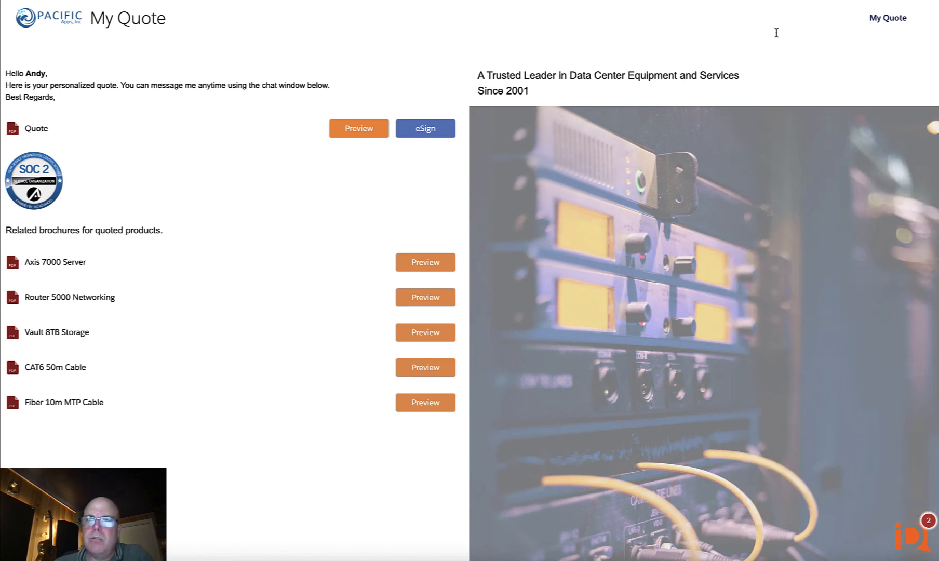
- E-sign the quote with a drawn signature and switch back to the Datacenter Expansion Project opportunity in Salesforce
left_click(421, 130)
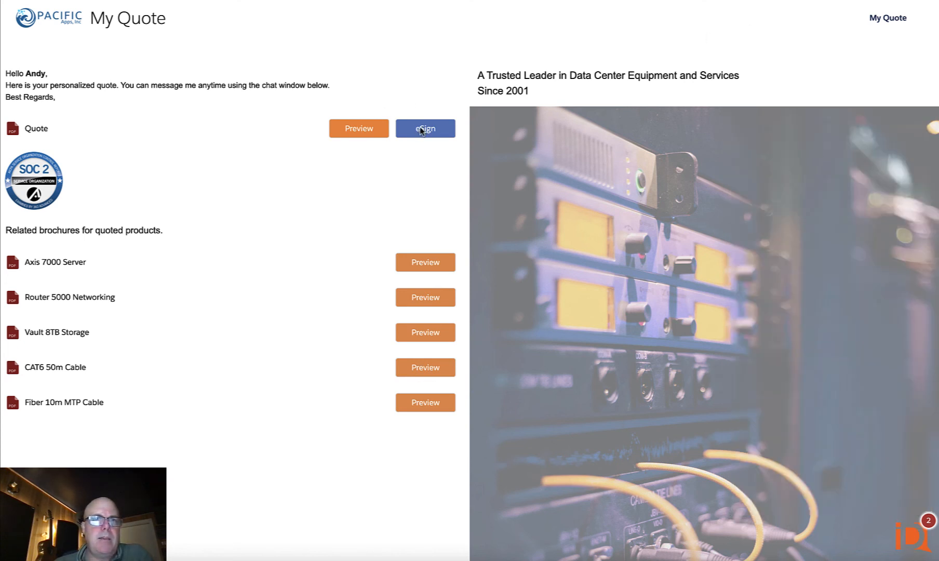
mouse_move(340, 237)
left_mouse_down()
mouse_move(340, 299)
mouse_move(398, 237)
mouse_move(466, 270)
mouse_move(486, 297)
mouse_move(525, 302)
left_mouse_up()
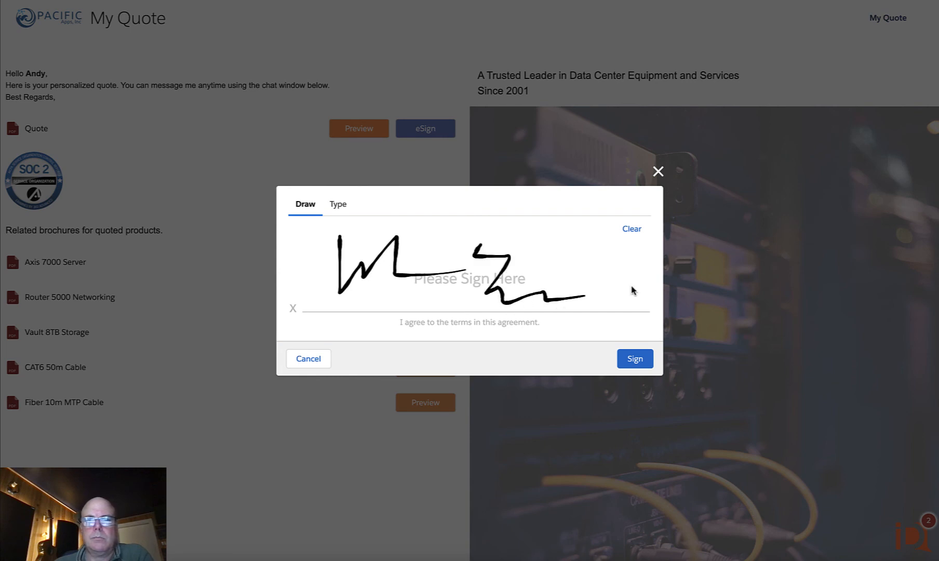
left_click(633, 357)
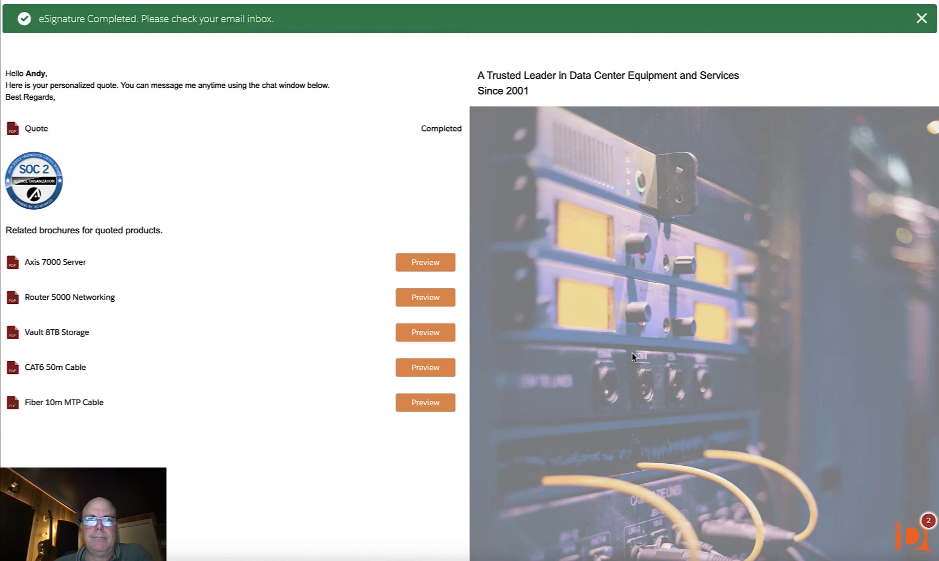
left_click(923, 19)
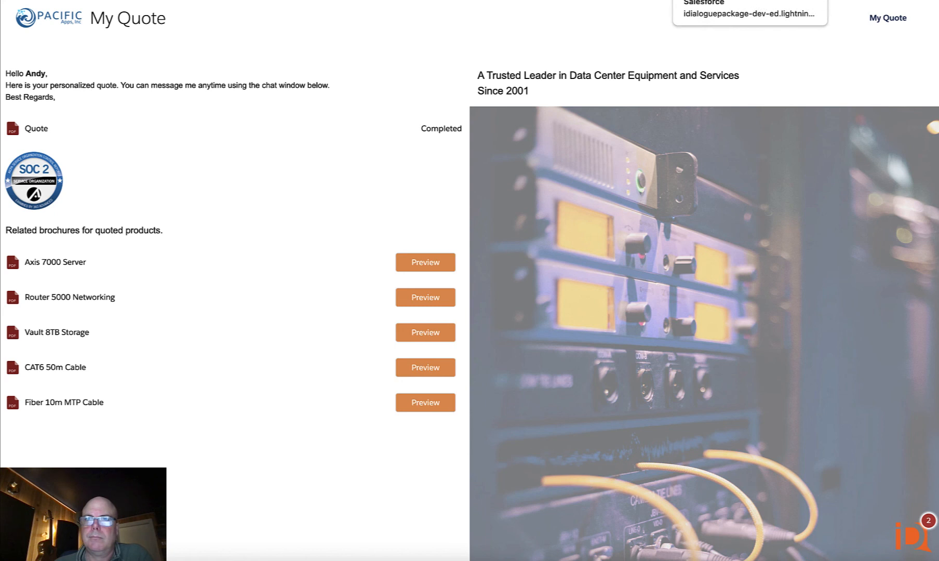
left_click(712, 1)
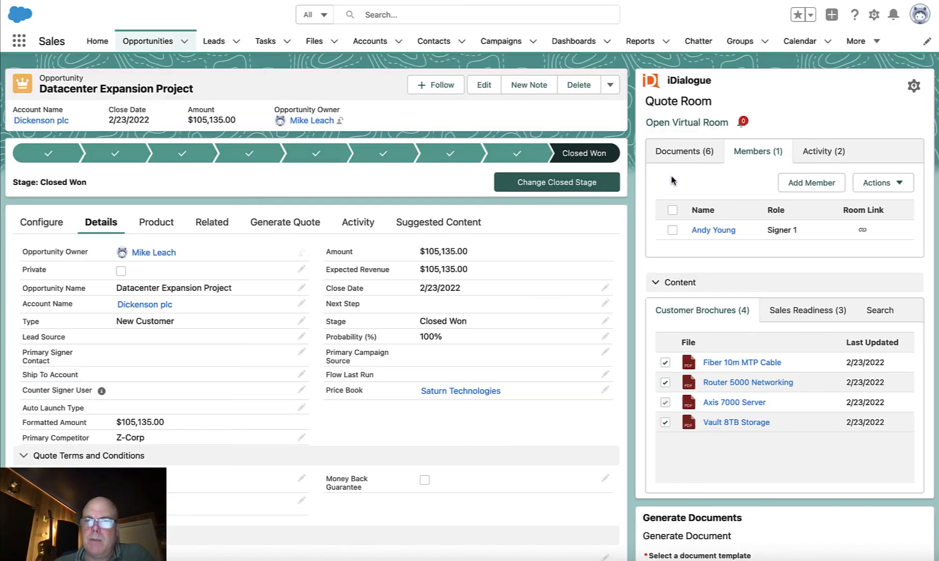
- Review the quote room's activity history for the customer's document views, chat message and completed e-signature
left_click(803, 155)
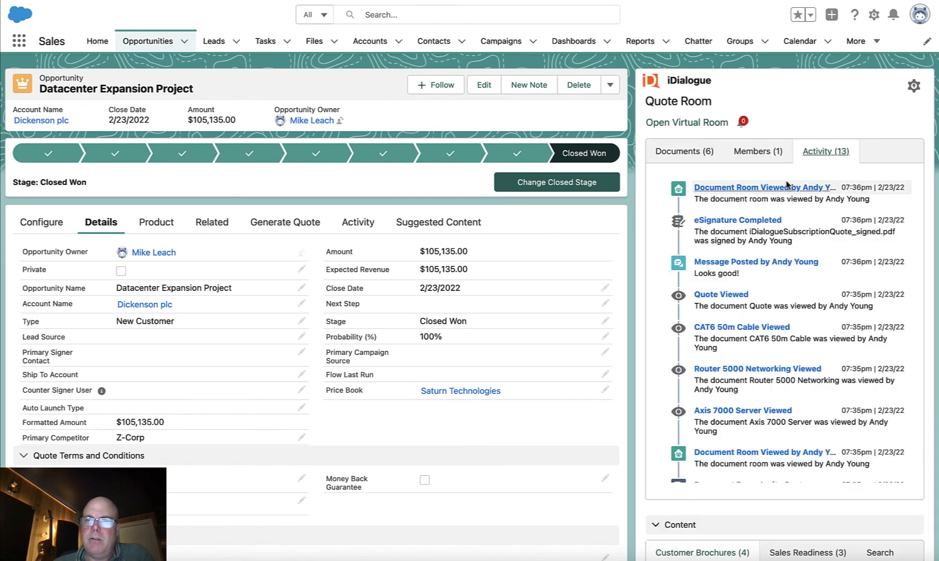
scroll(842, 359, "down", 2)
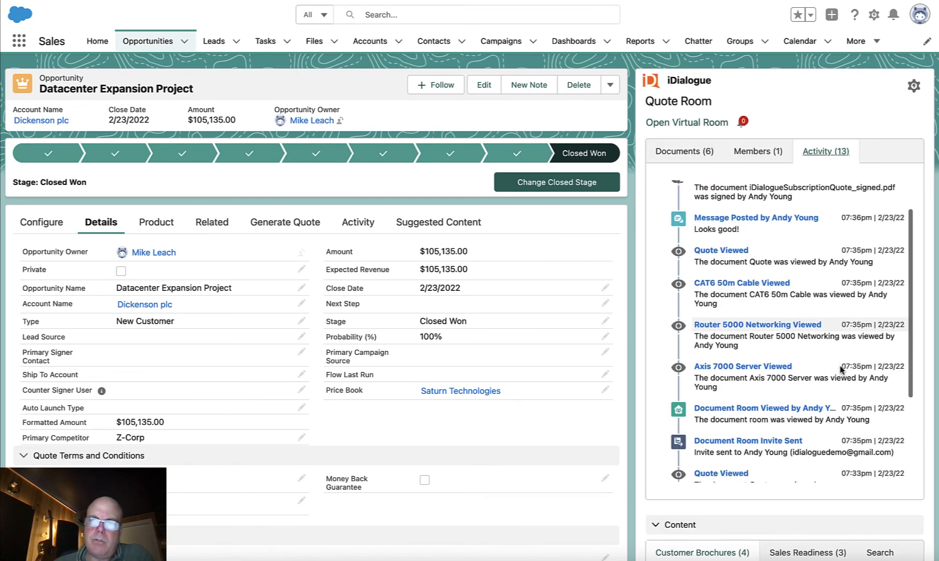
scroll(842, 369, "down", 5)
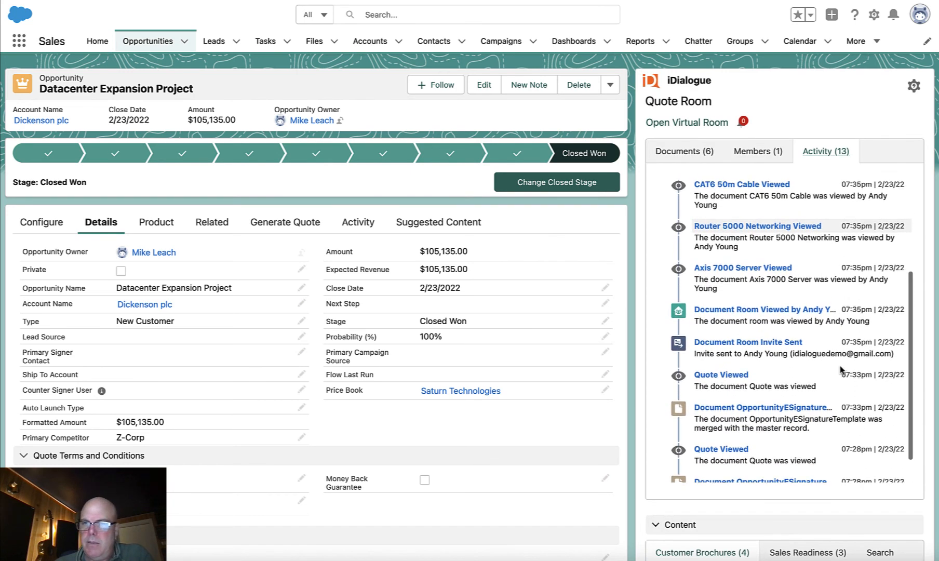
scroll(841, 369, "up", 3)
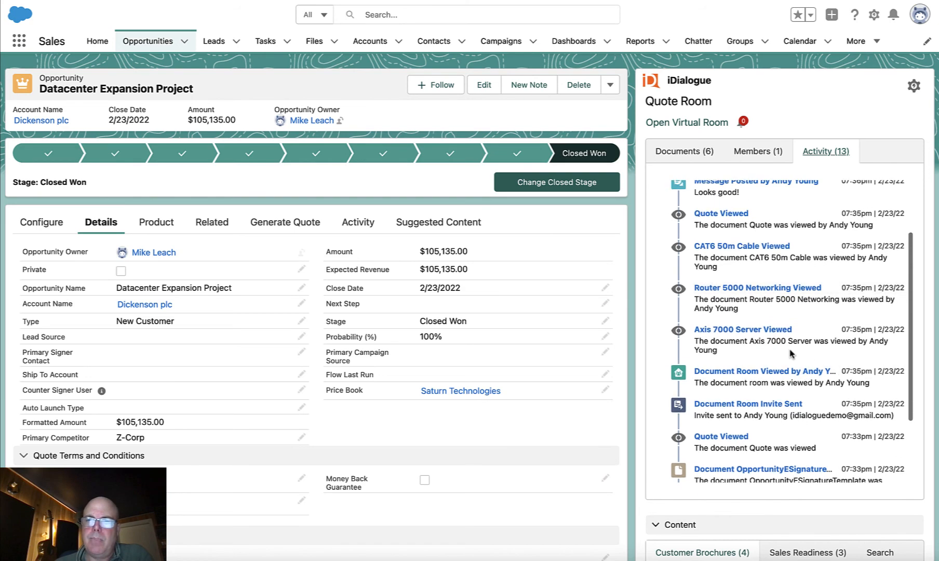
left_click_drag(726, 344, 784, 349)
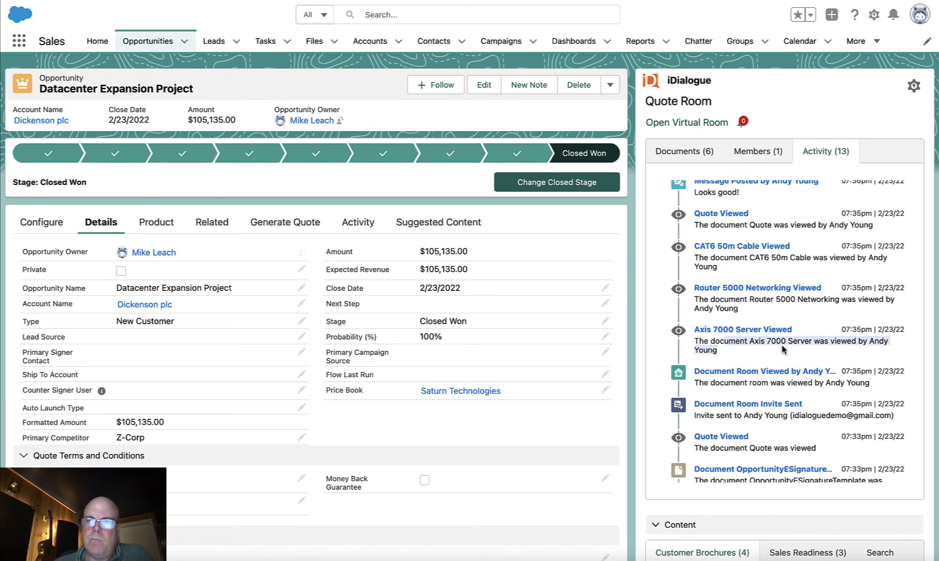
left_click(783, 350)
scroll(784, 350, "up", 3)
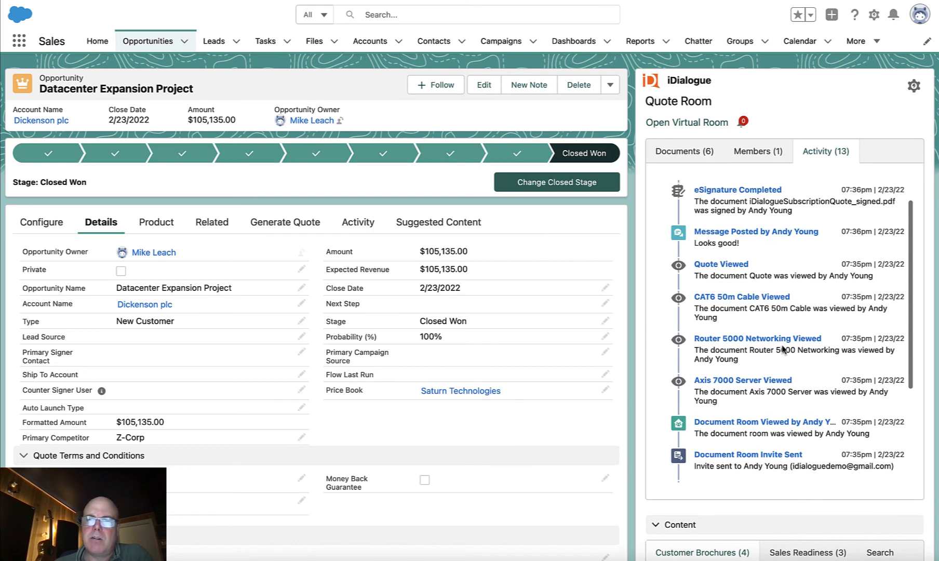
scroll(784, 349, "up", 1)
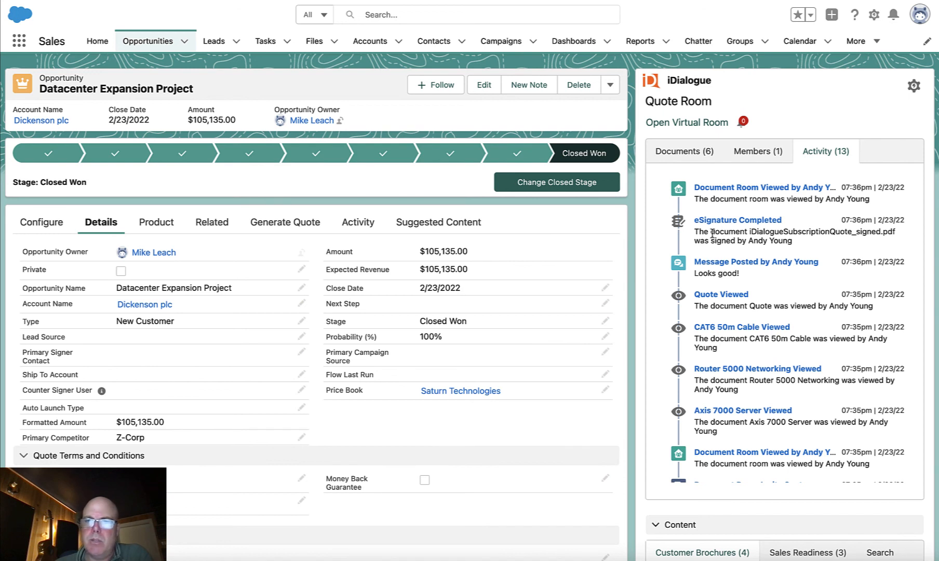
left_click_drag(711, 232, 776, 240)
left_click(777, 241)
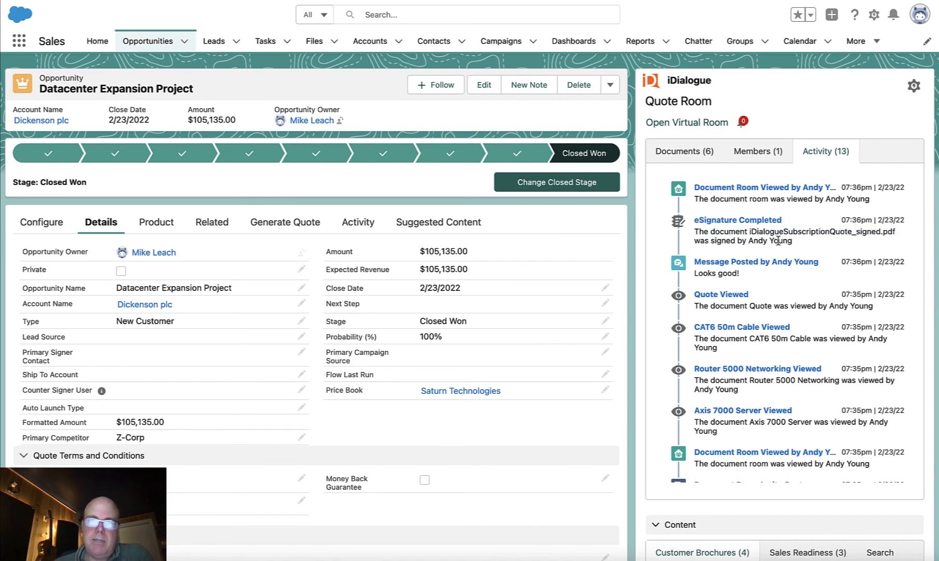
left_click_drag(797, 201, 752, 204)
left_click(630, 244)
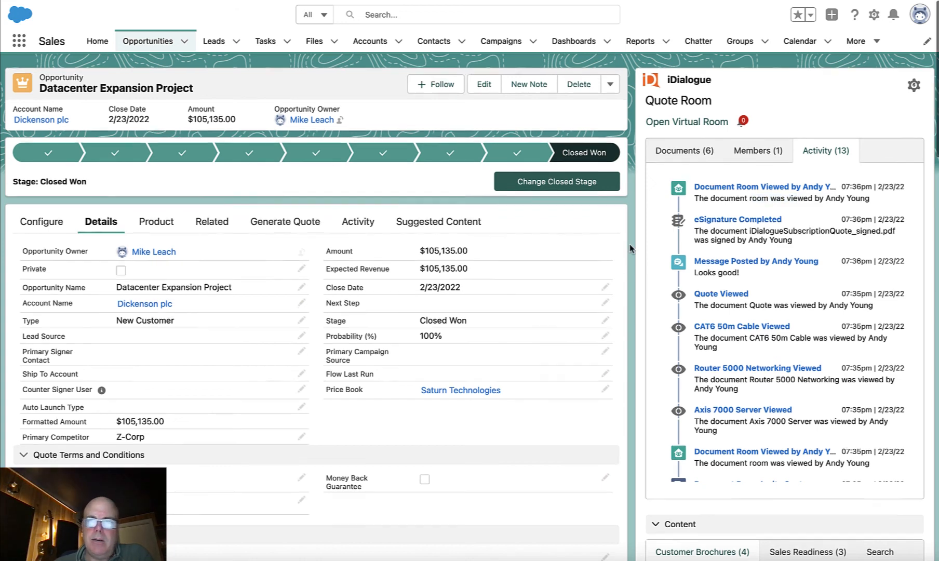
- Preview the signed quote iDialogueSubscriptionQuote_signed.pdf from the opportunity's files, check the signature block and close the preview
scroll(630, 248, "down", 10)
scroll(630, 249, "down", 5)
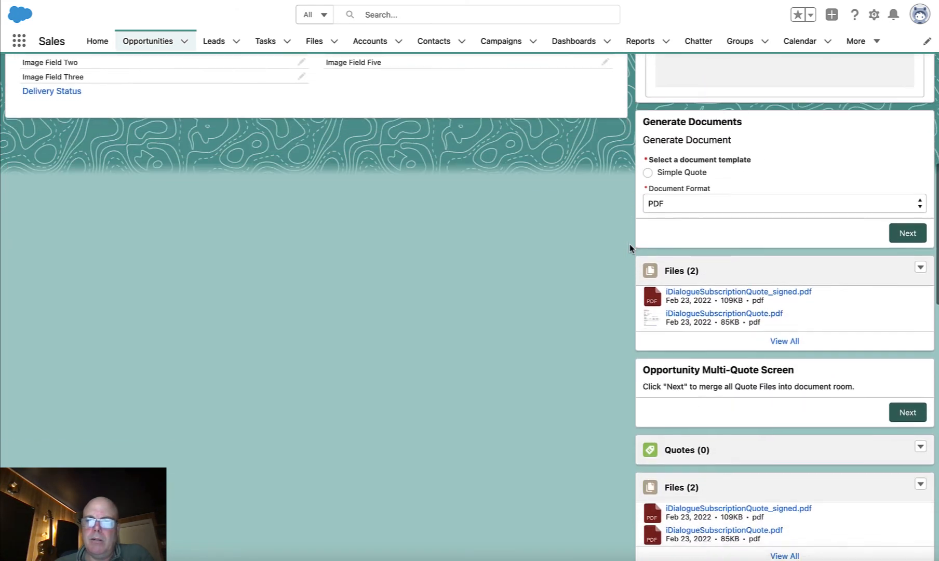
left_click(765, 290)
scroll(491, 415, "down", 3)
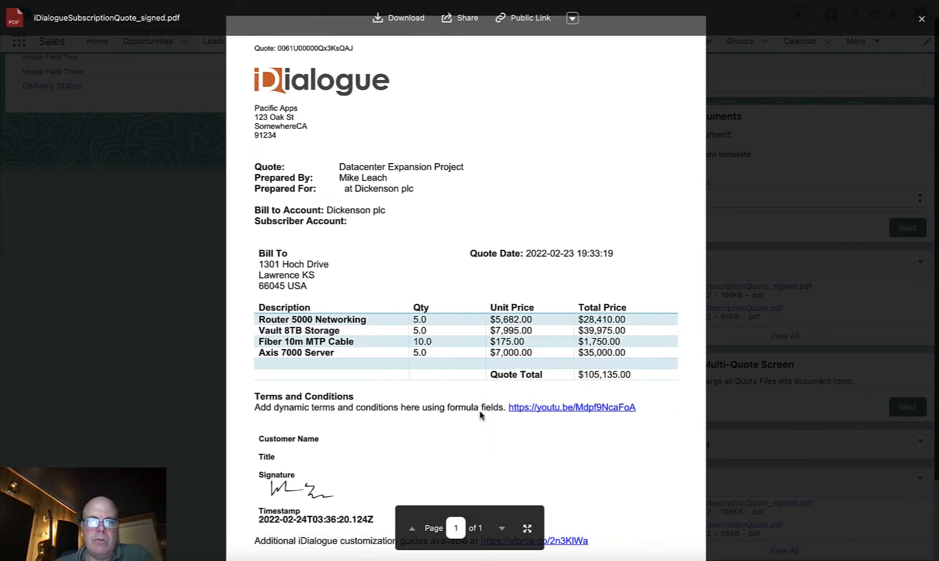
scroll(484, 416, "up", 3)
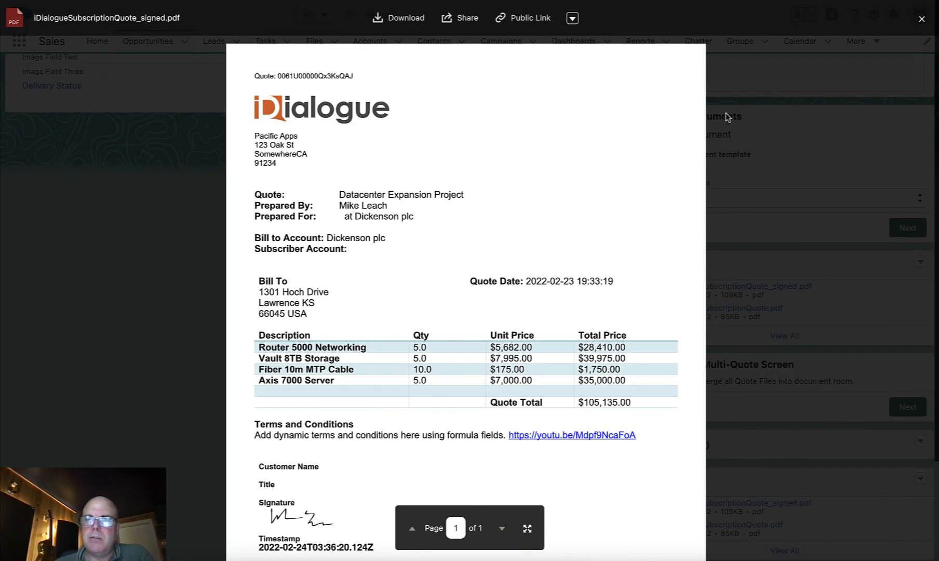
left_click(746, 94)
- Review the quote room's document list, then compare its Sales Readiness content with the Customer Brochures
scroll(627, 204, "up", 12)
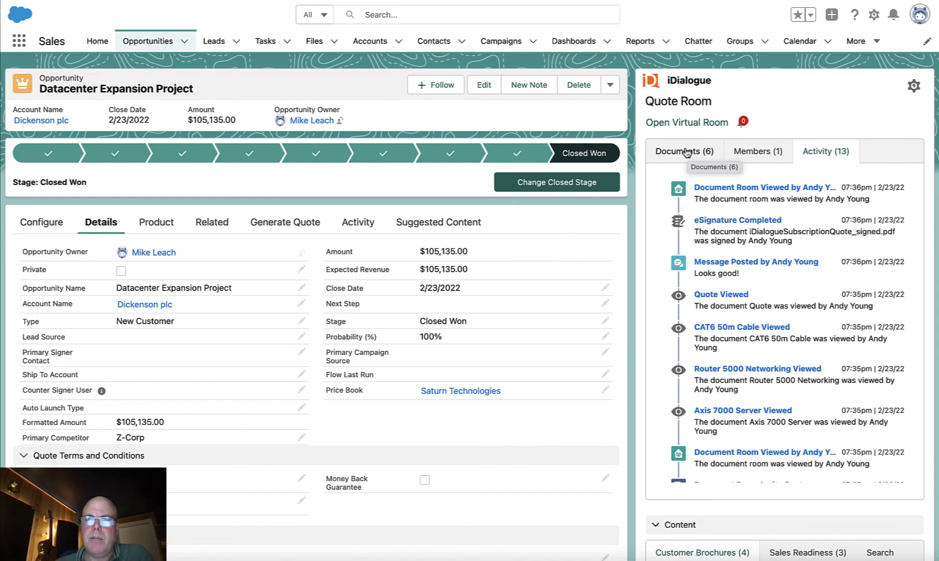
left_click(686, 152)
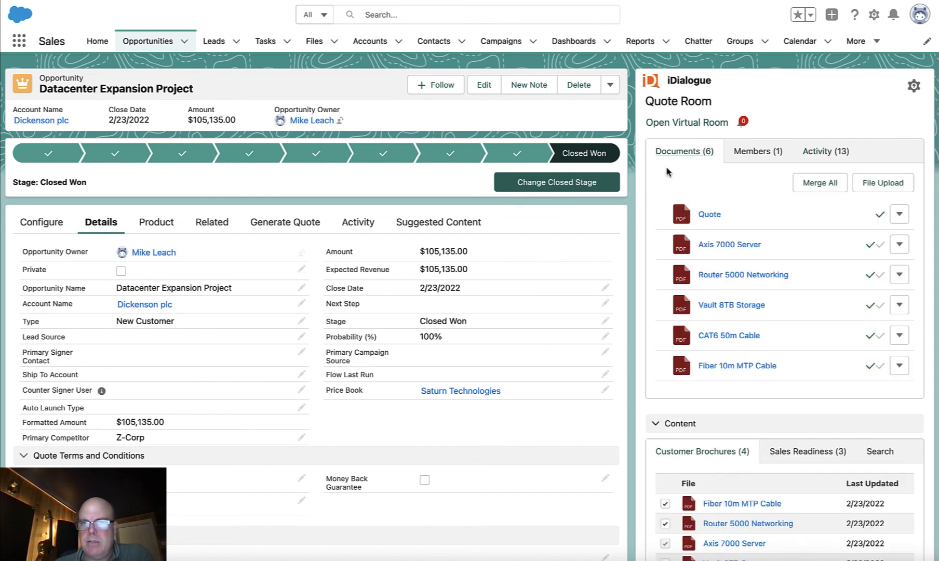
scroll(635, 279, "down", 3)
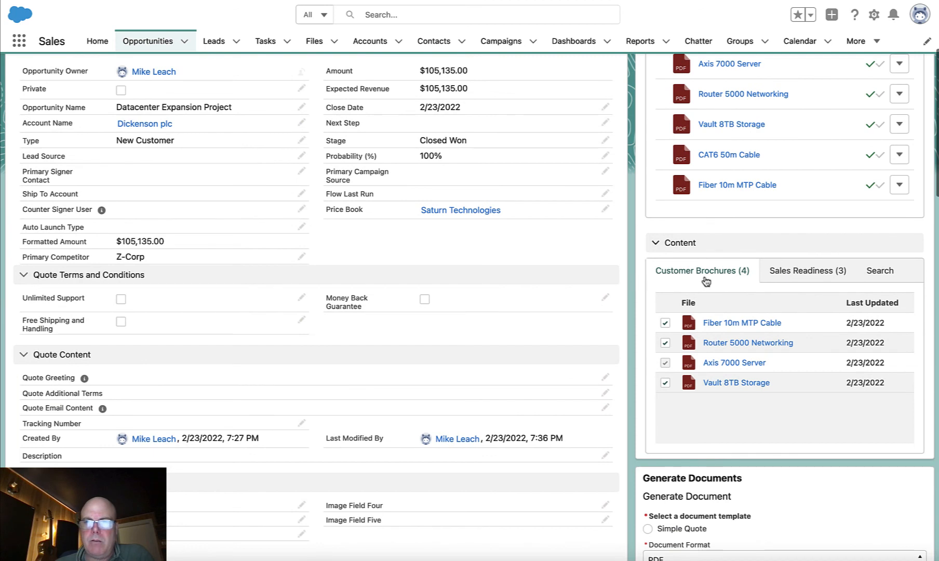
left_click(808, 278)
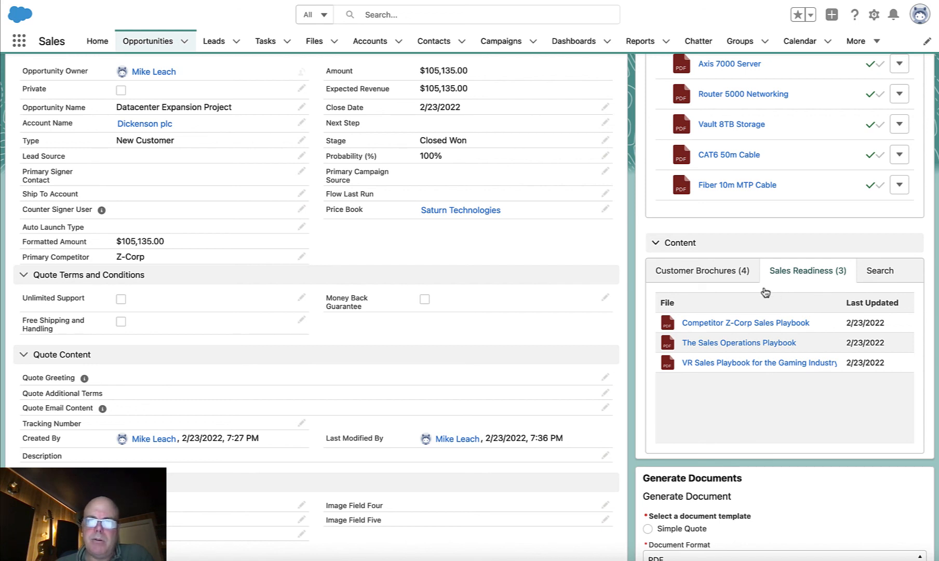
left_click(734, 275)
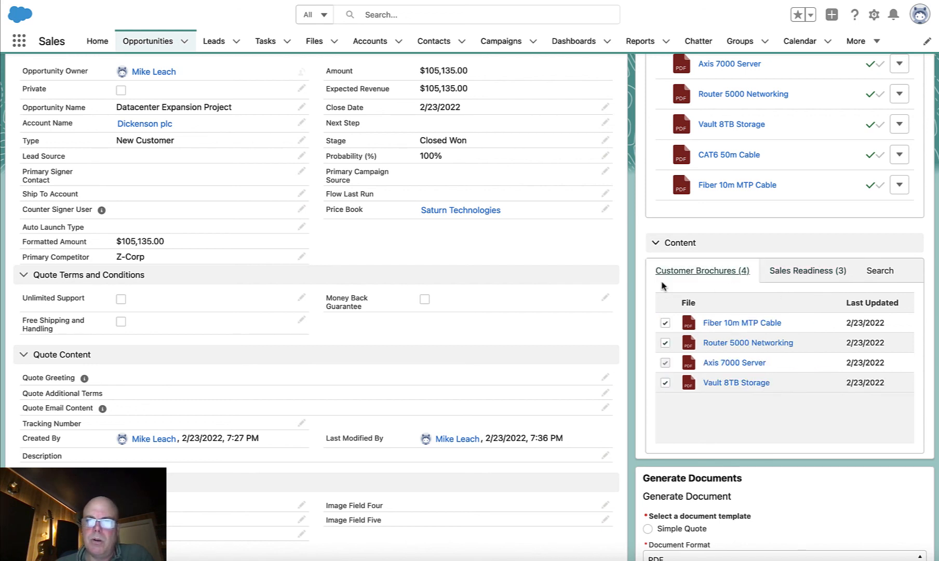